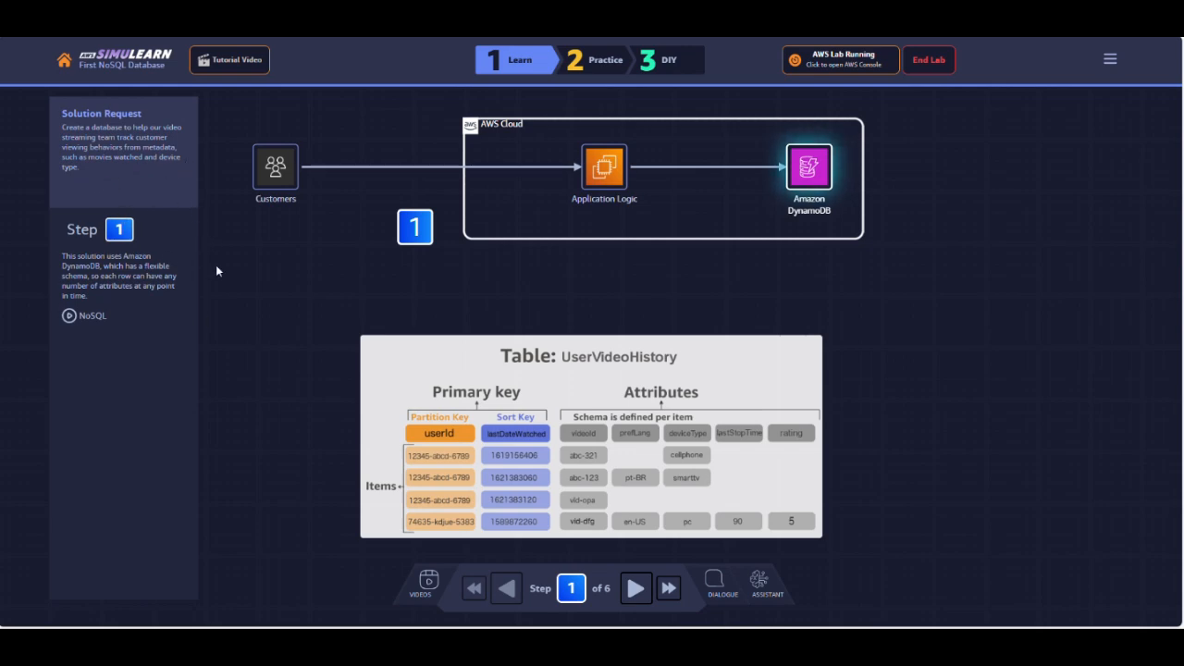
Read through the Learn explanations up to step 6 and continue into the Practice lab's first step
left_click(635, 590)
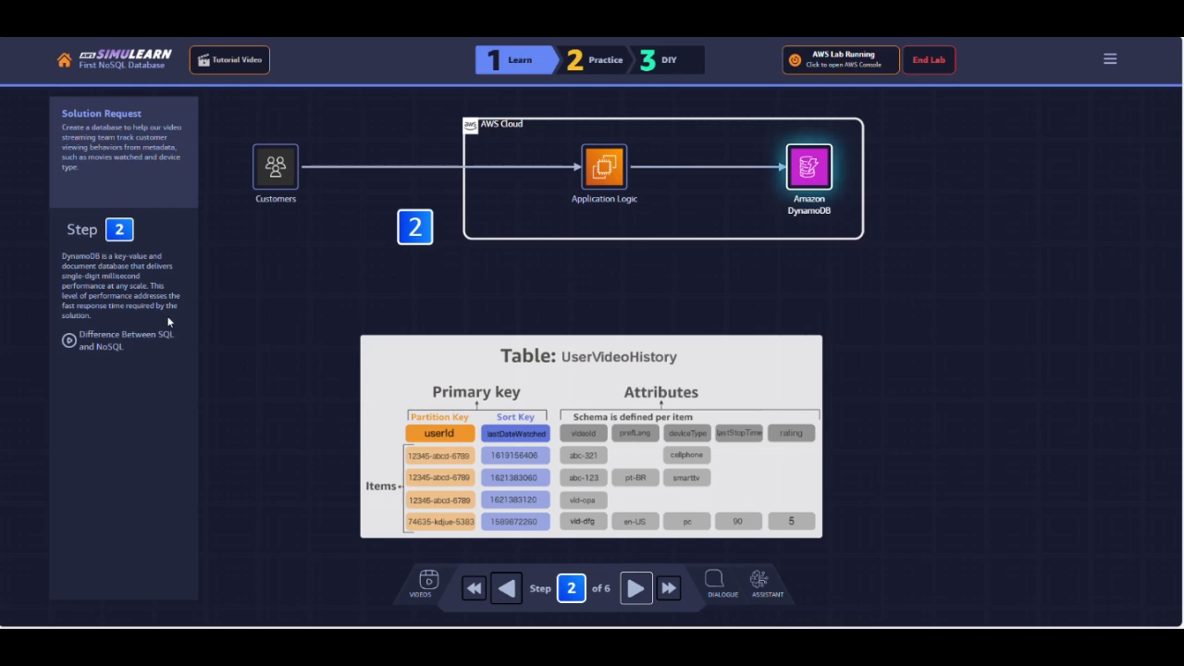
left_click(636, 588)
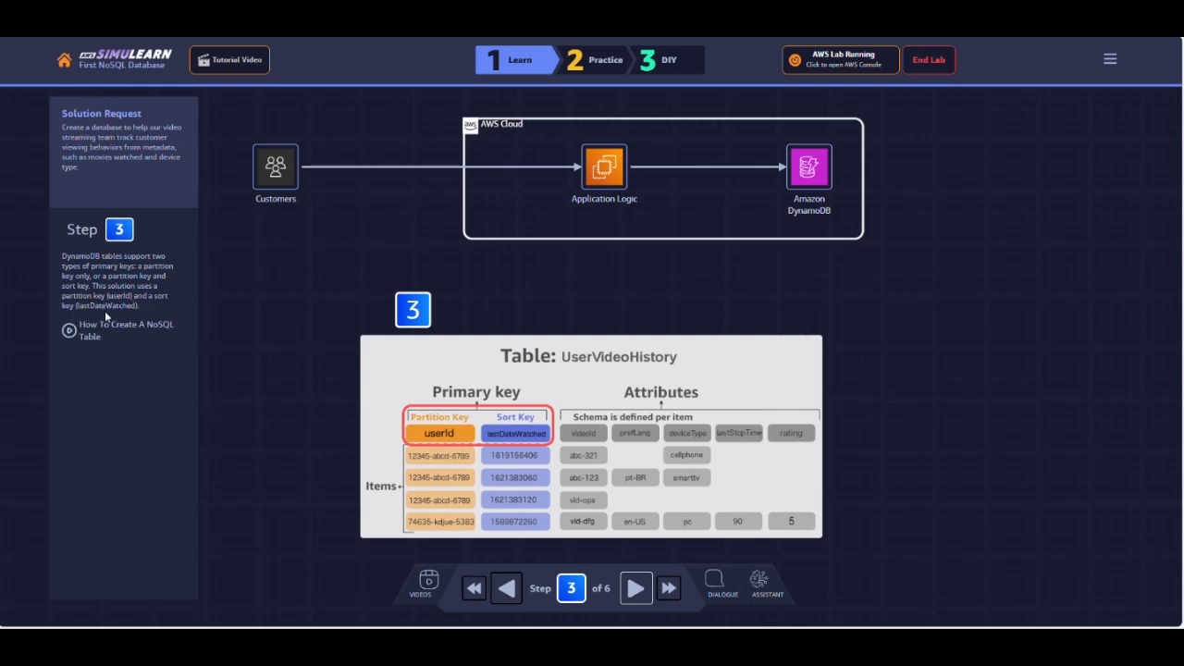
left_click(637, 600)
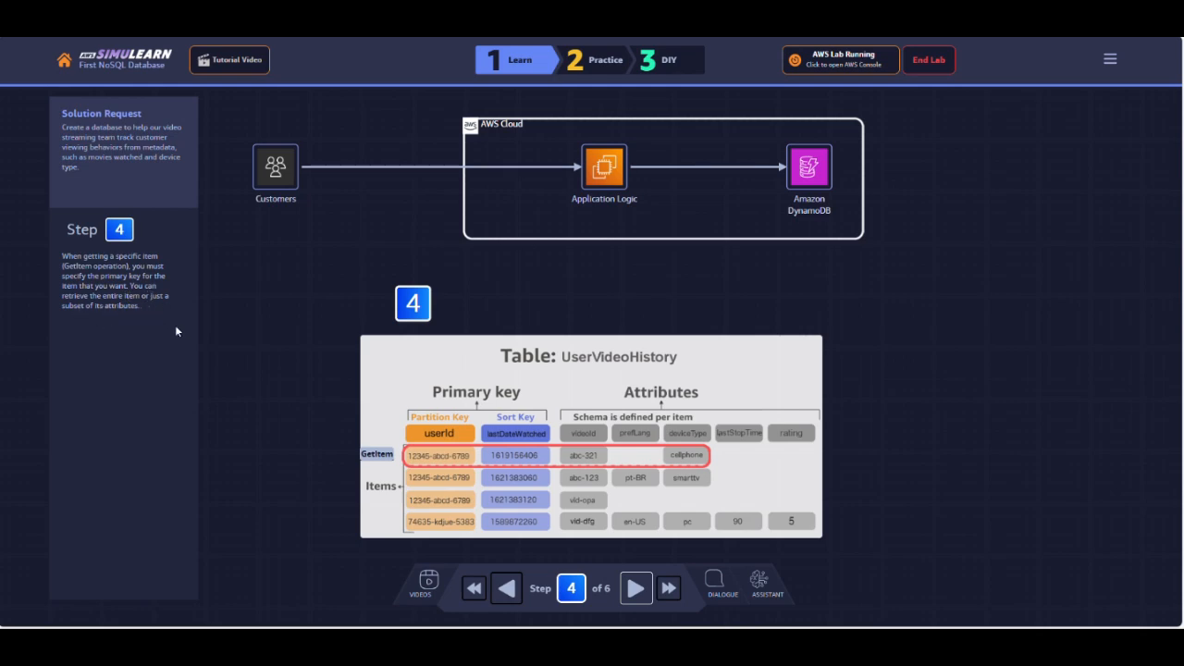
left_click(636, 589)
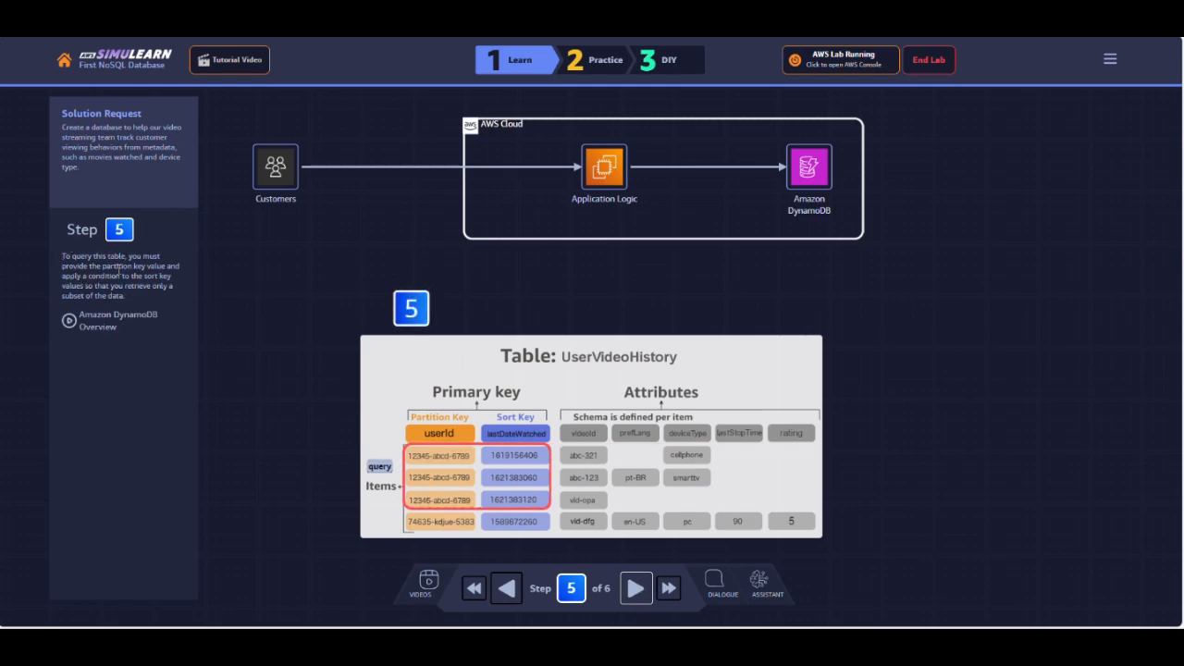
left_click(636, 589)
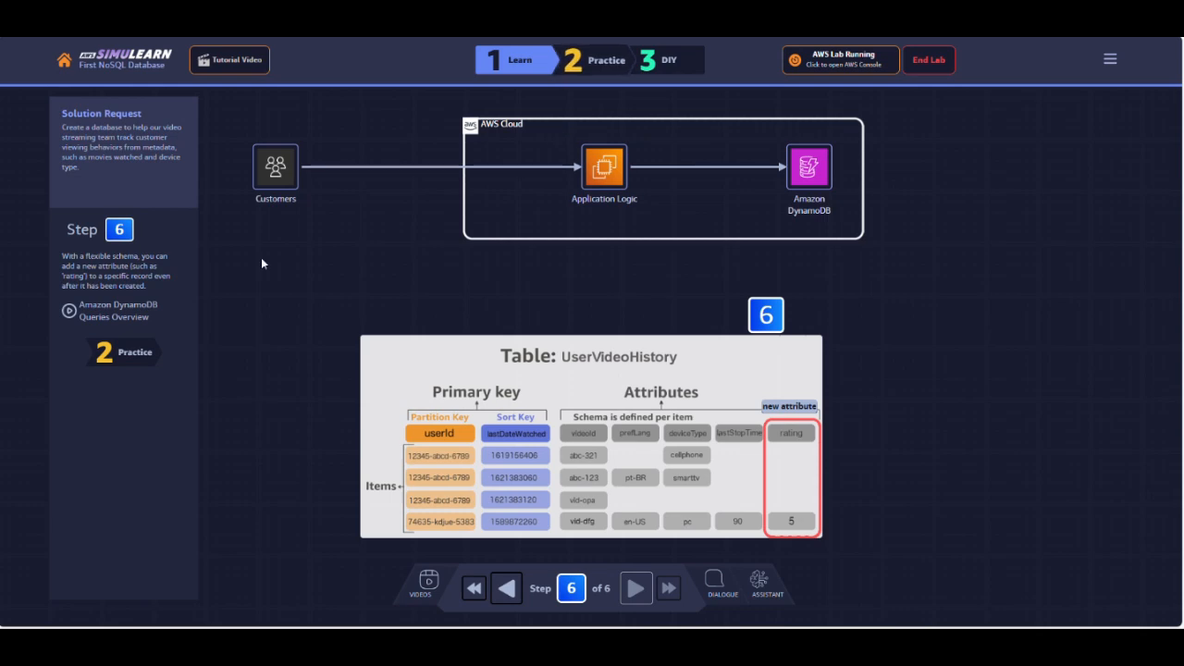
left_click(132, 360)
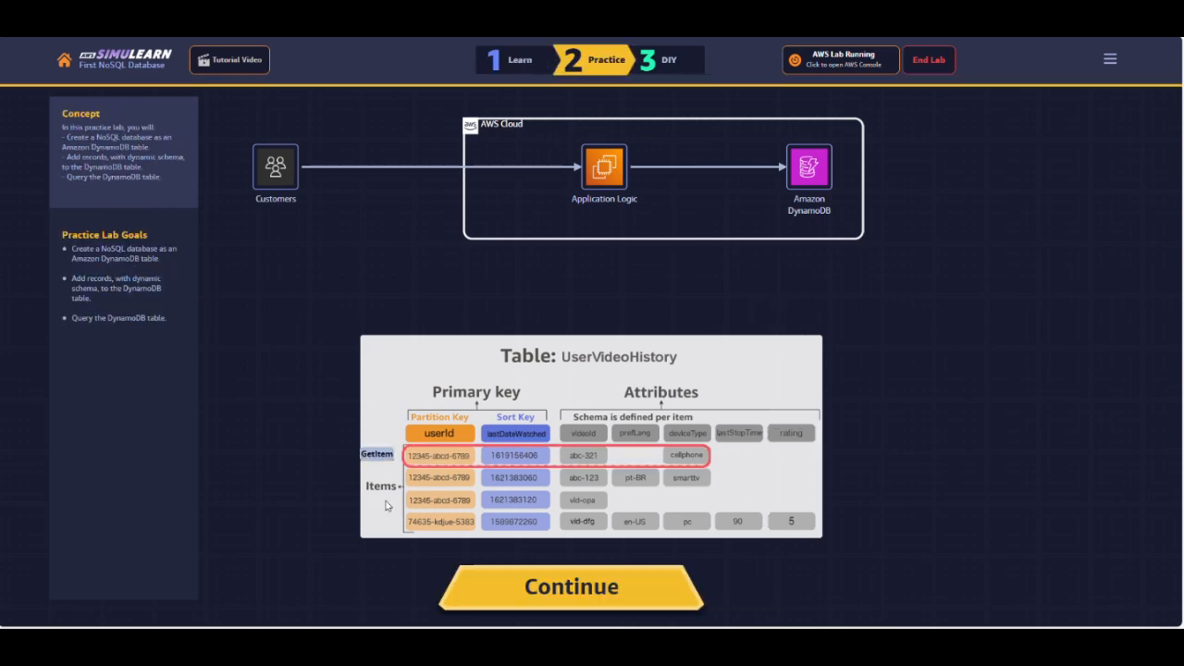
left_click(598, 598)
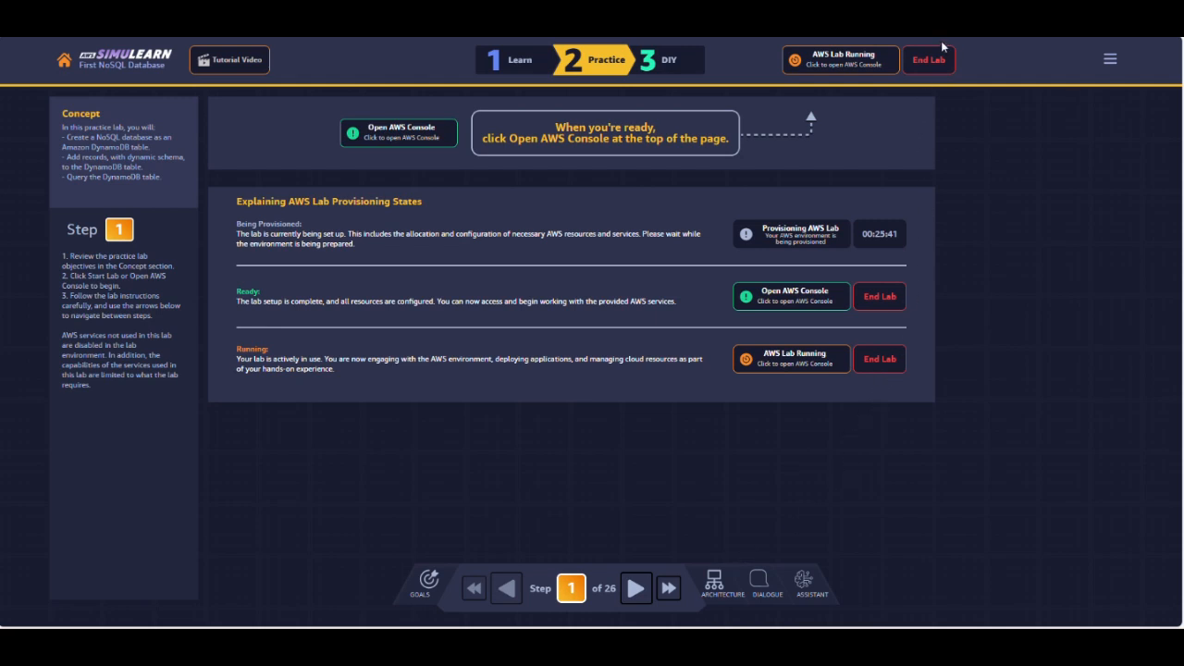
End the running AWS lab, confirming with "Yes", and start a fresh lab
left_click(942, 64)
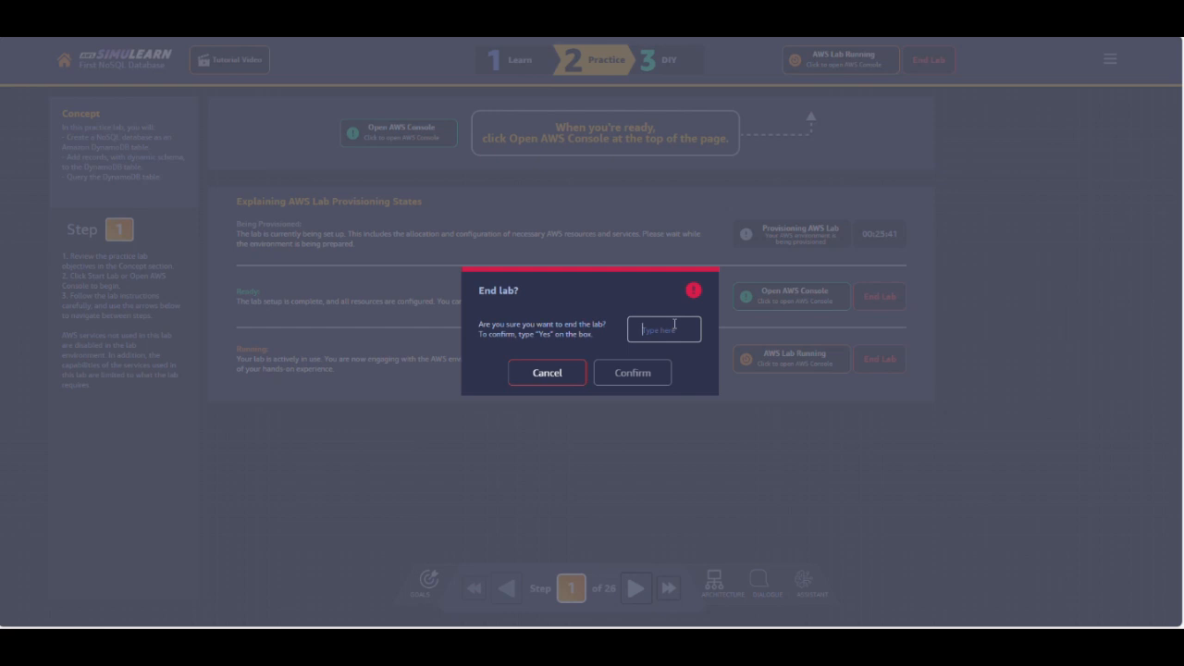
type("Yes")
left_click(648, 378)
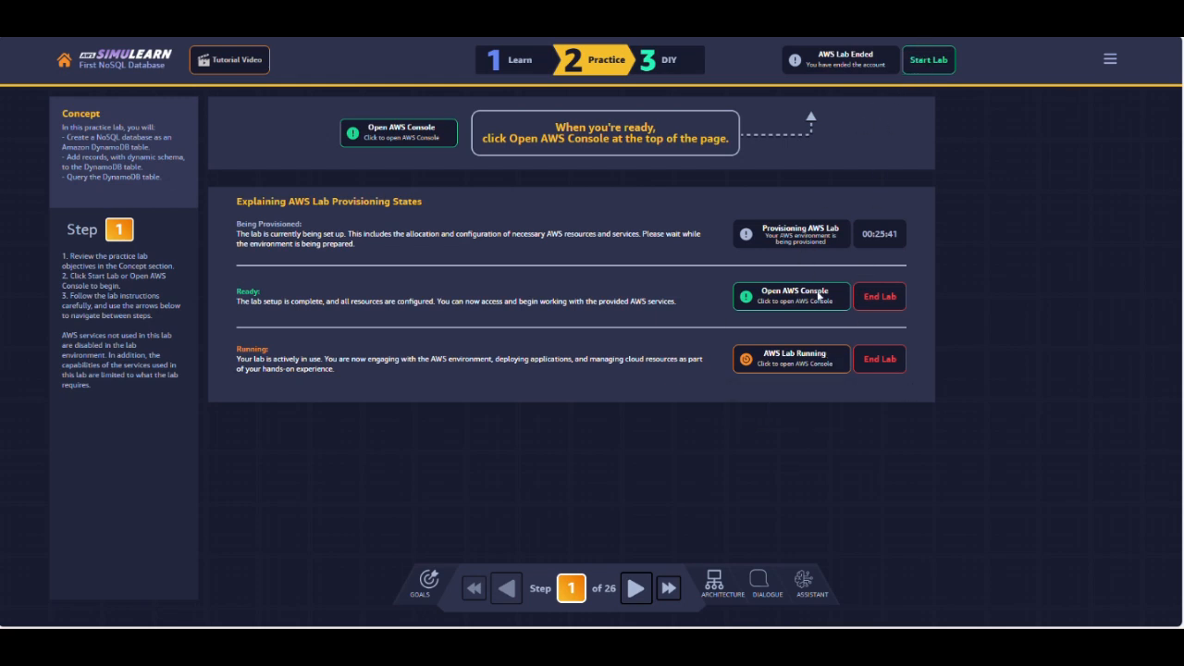
left_click(936, 68)
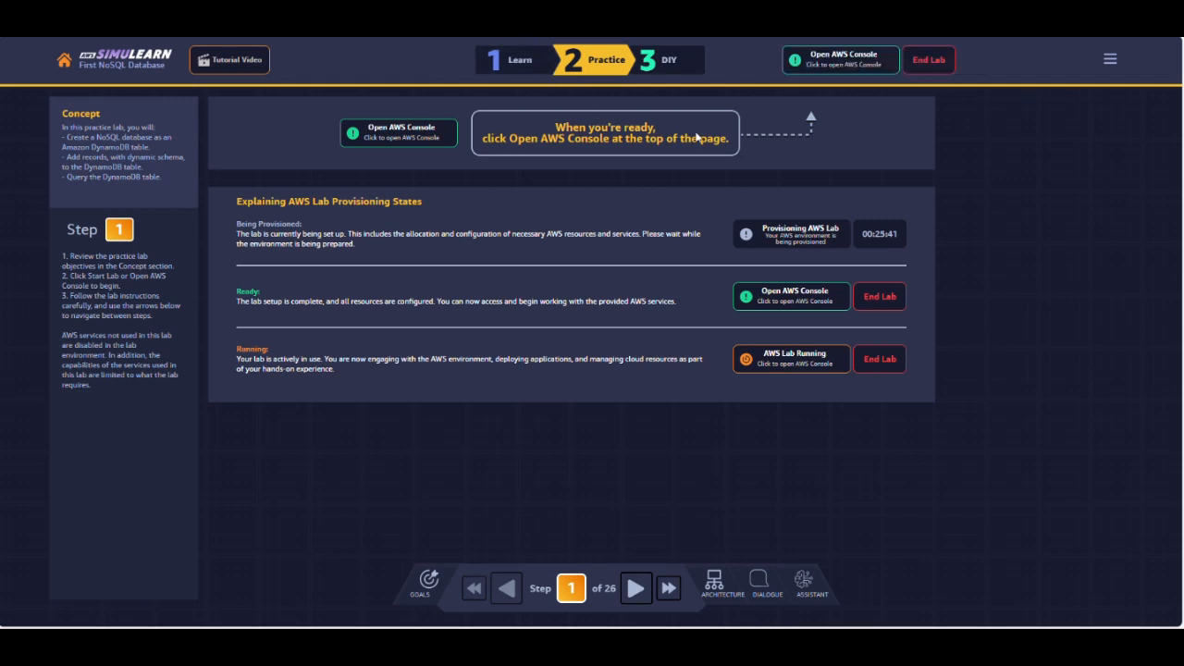
Open the AWS Console for the lab and dismiss all of its introductory tips
left_click(845, 61)
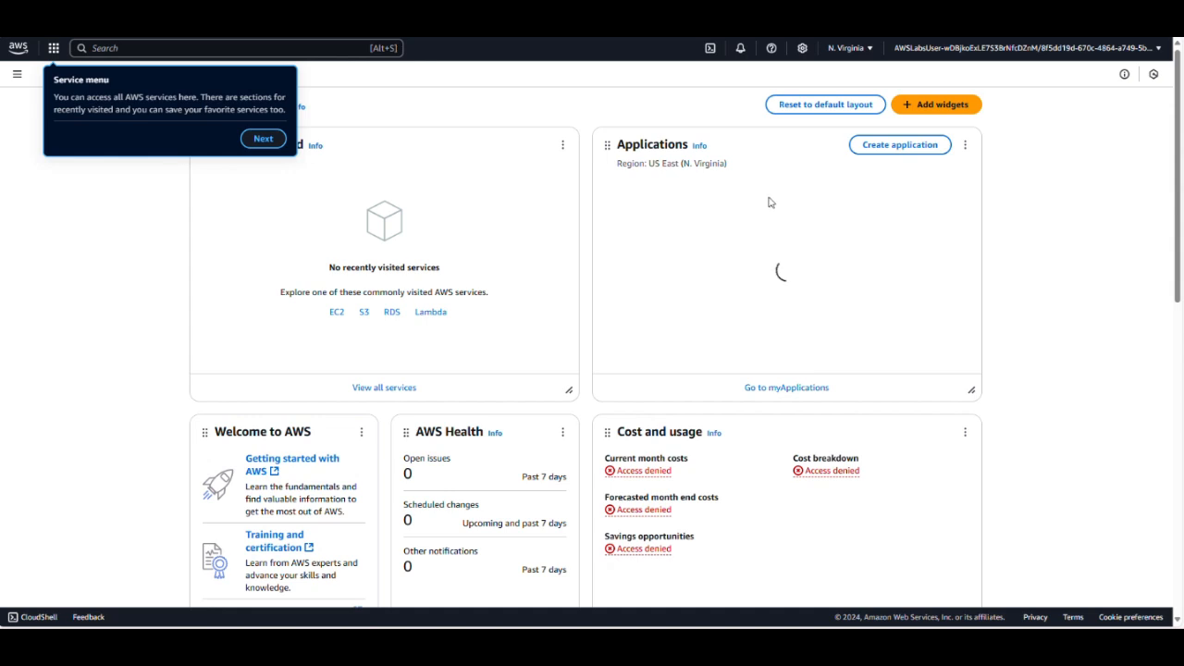
left_click(264, 139)
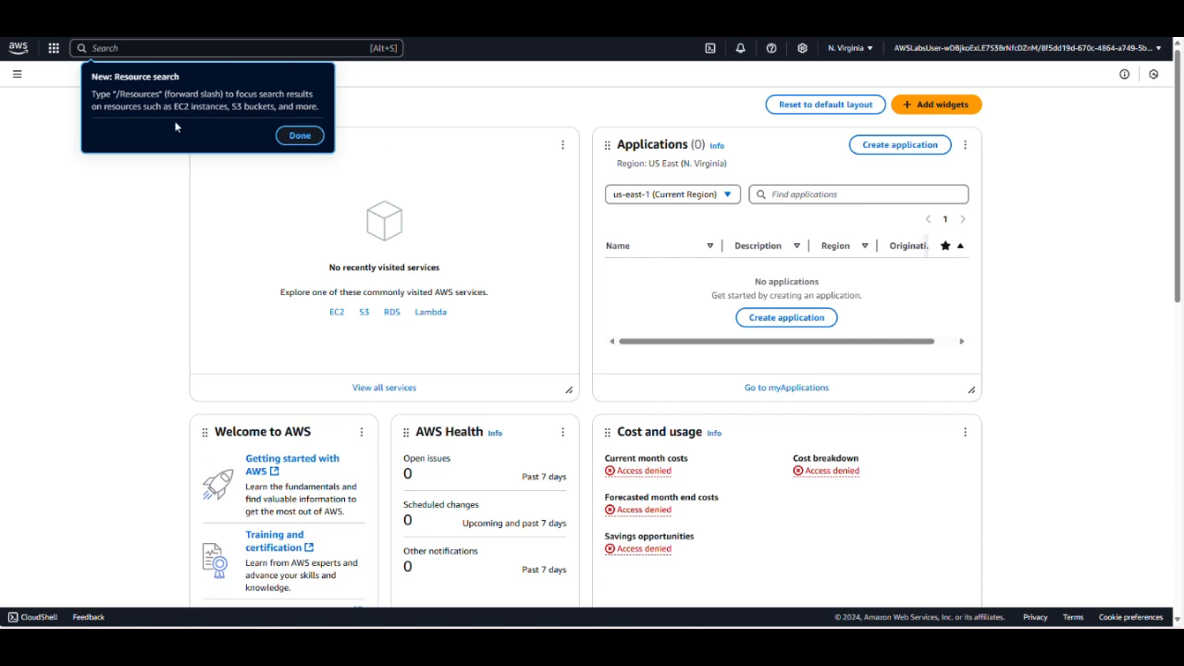
left_click(300, 136)
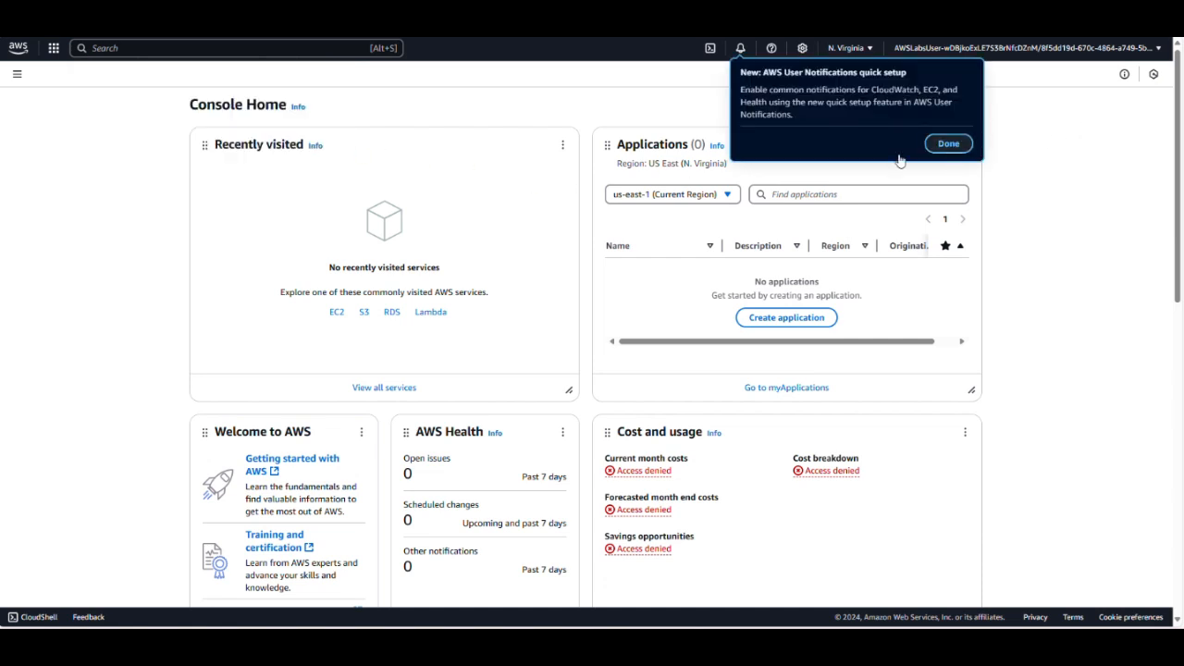
left_click(956, 150)
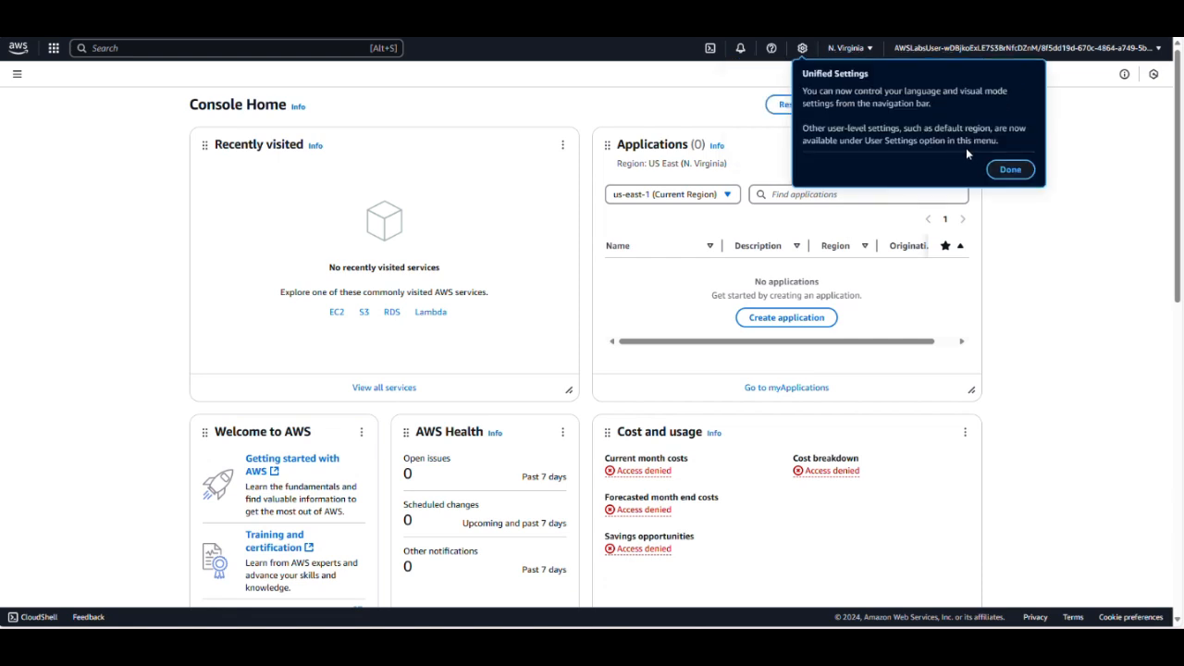
left_click(1010, 170)
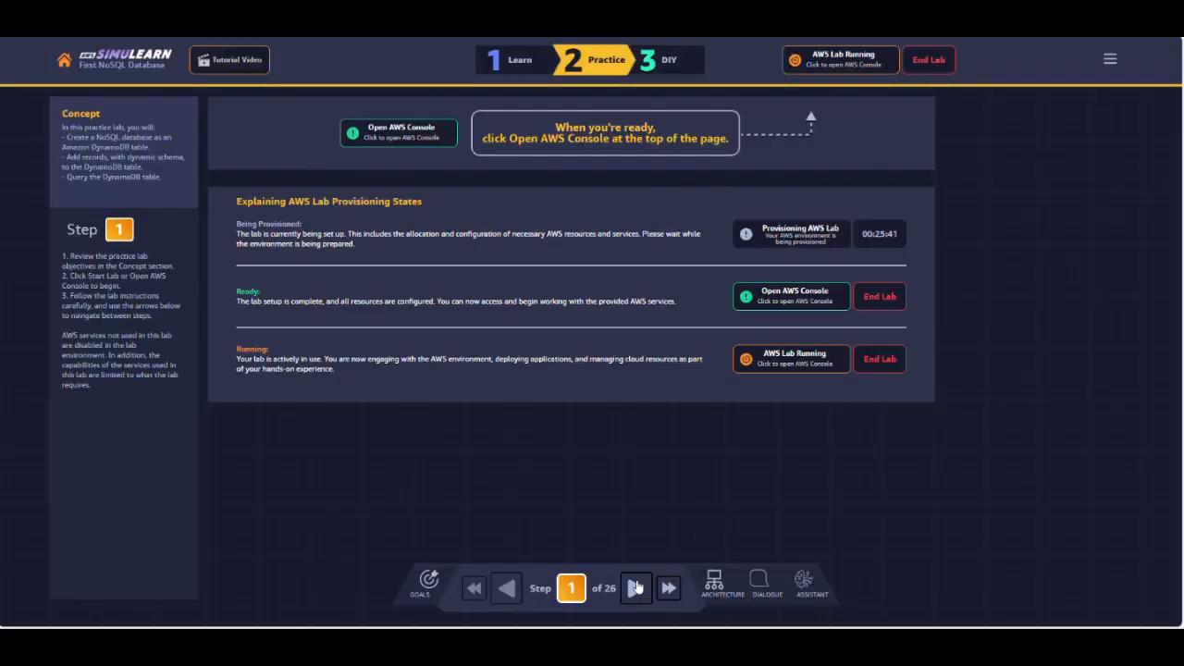
Find the DynamoDB service in the AWS Console and start creating a new table
left_click(638, 589)
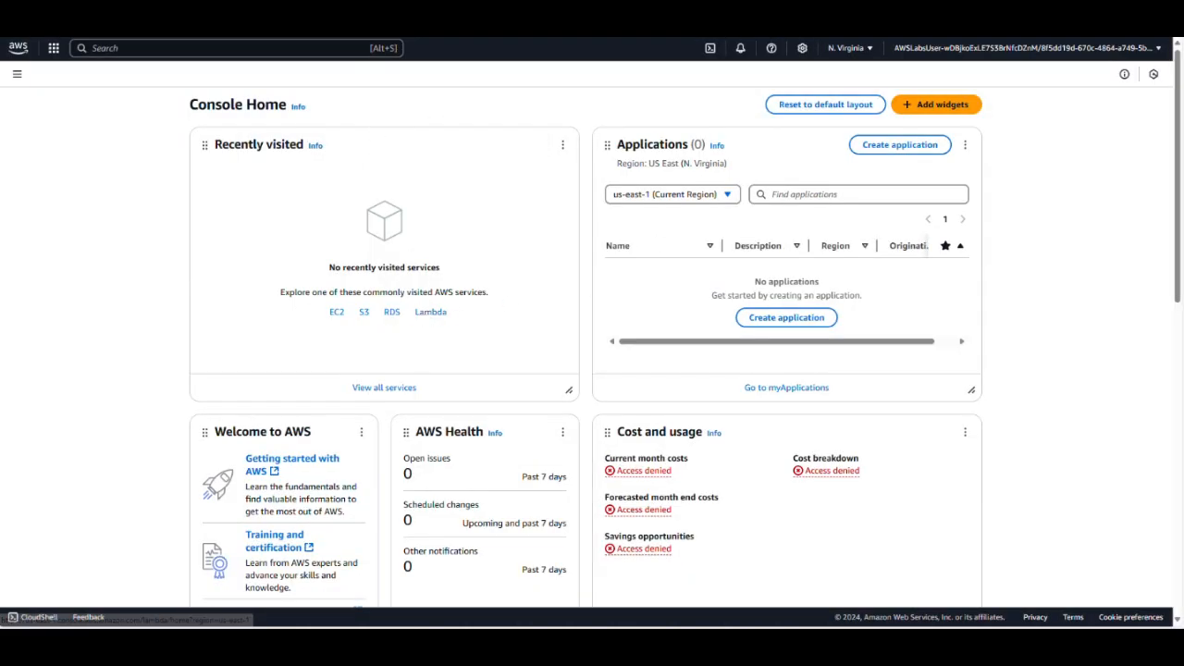
left_click(242, 48)
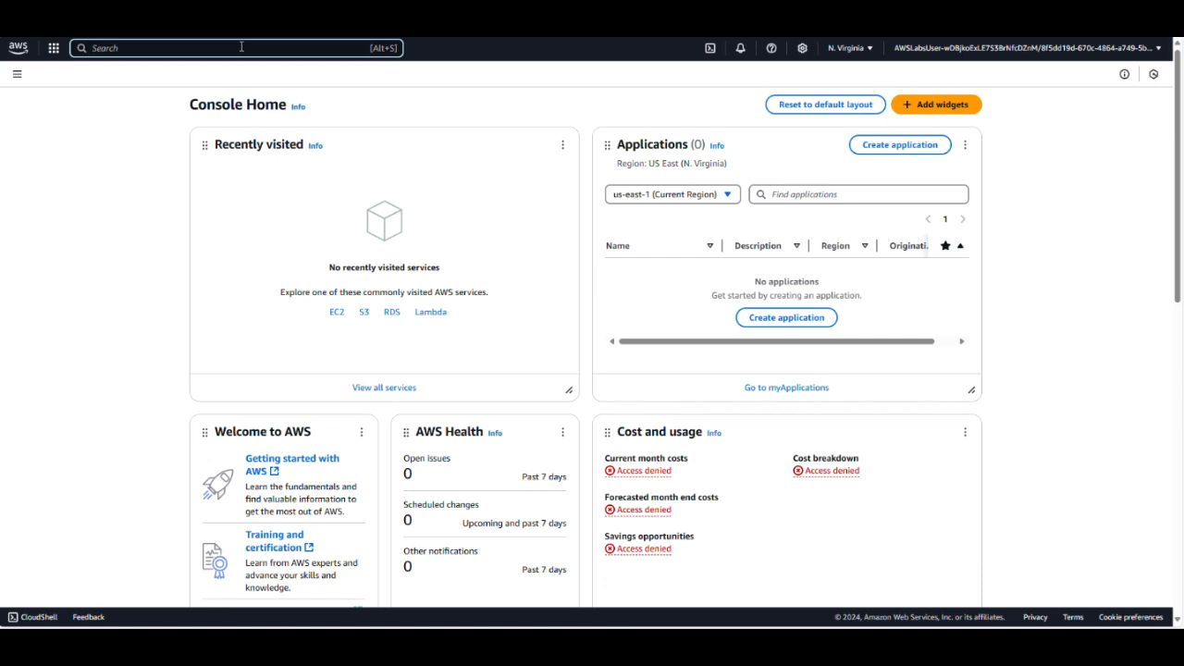
type("DynamoDB")
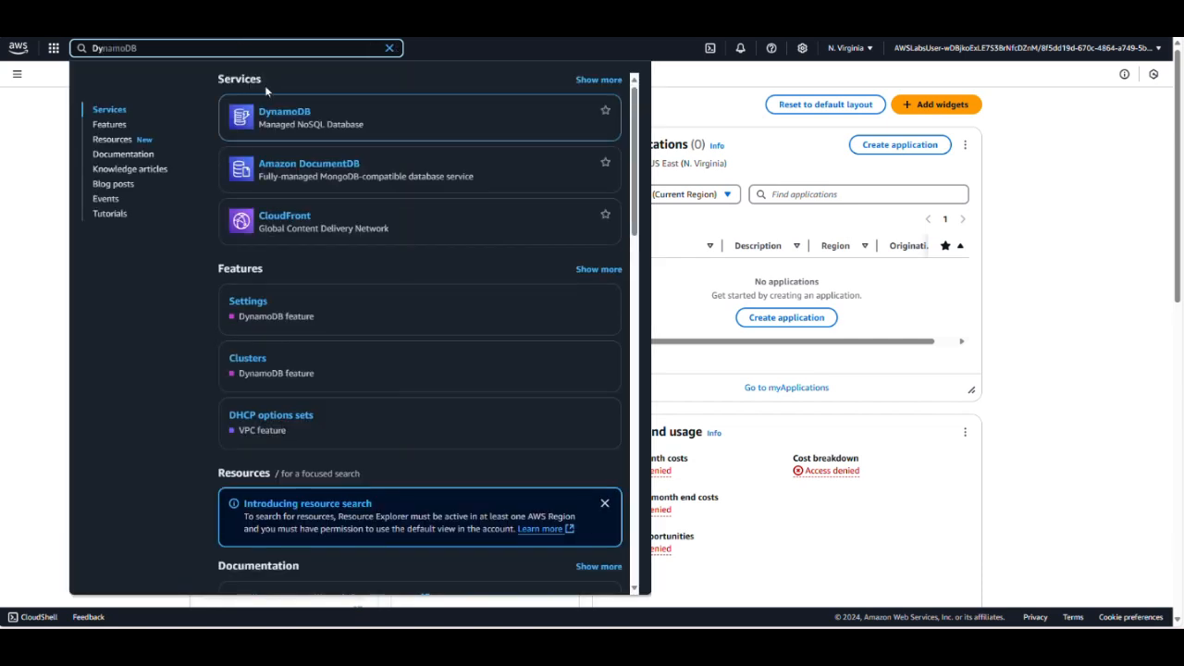
mouse_move(280, 115)
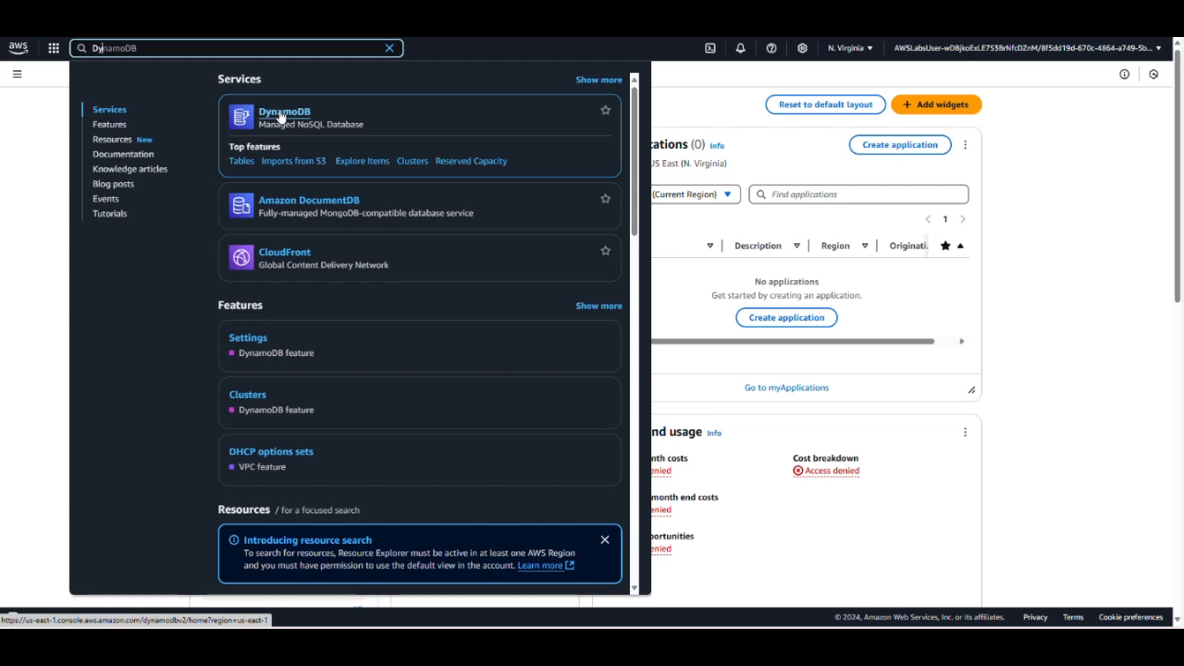
left_click(280, 115)
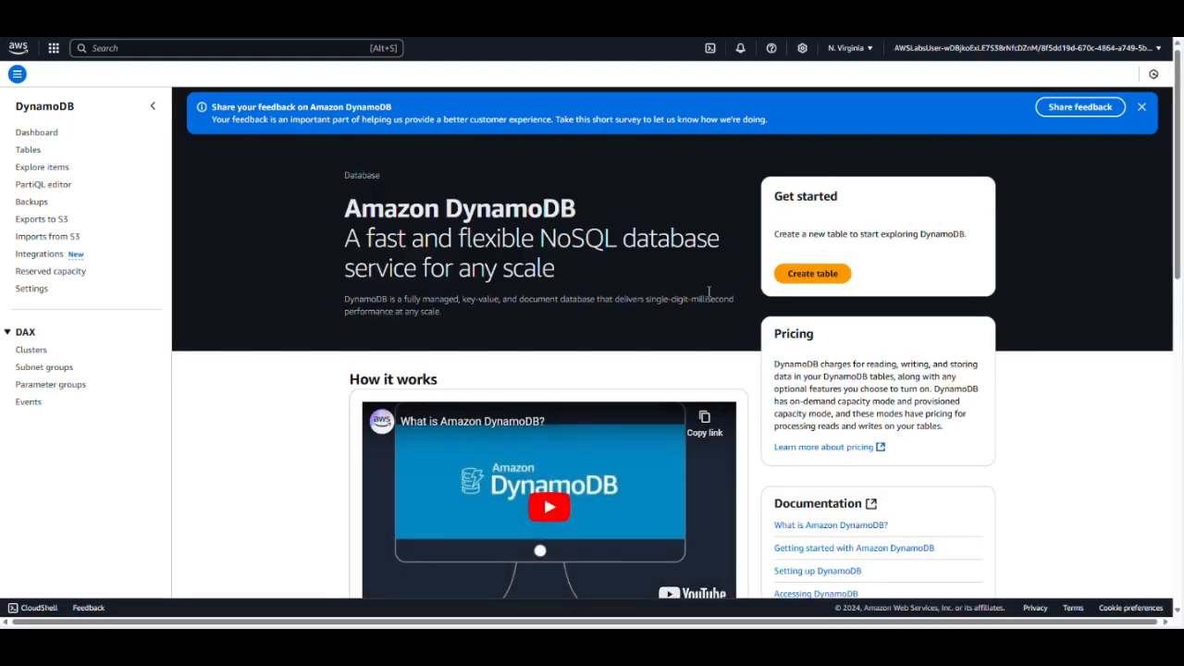
left_click(815, 276)
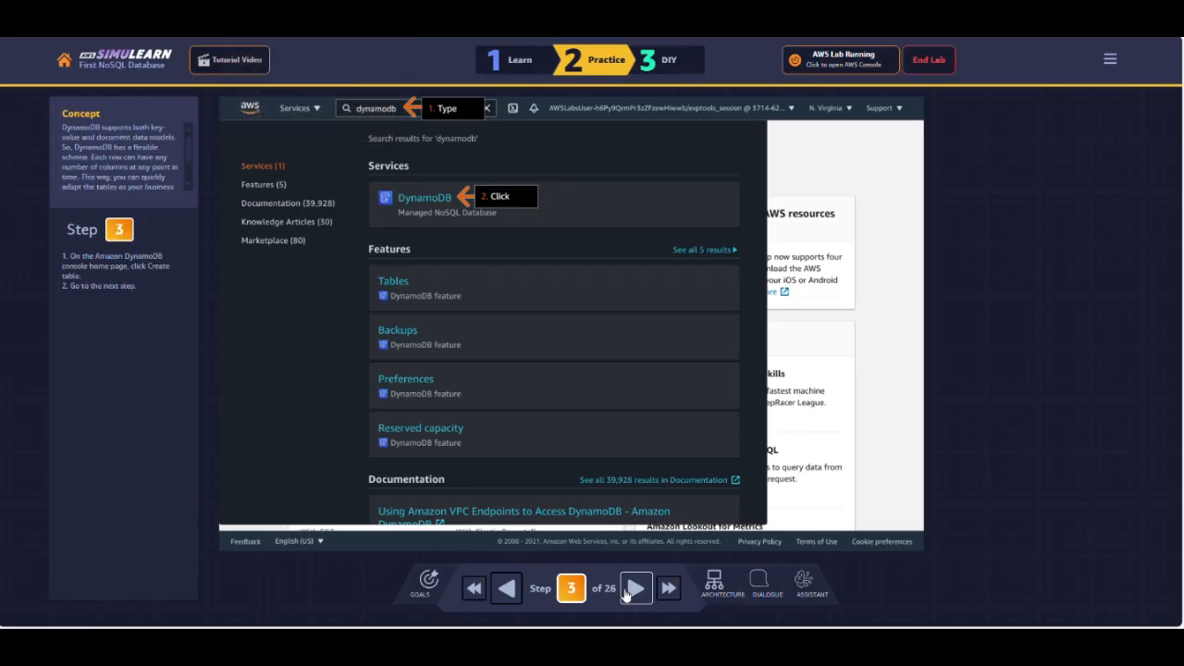
Advance the SimuLearn lab guide to step 4 and copy UserVideoHistory from it as the new table's name
left_click(636, 589)
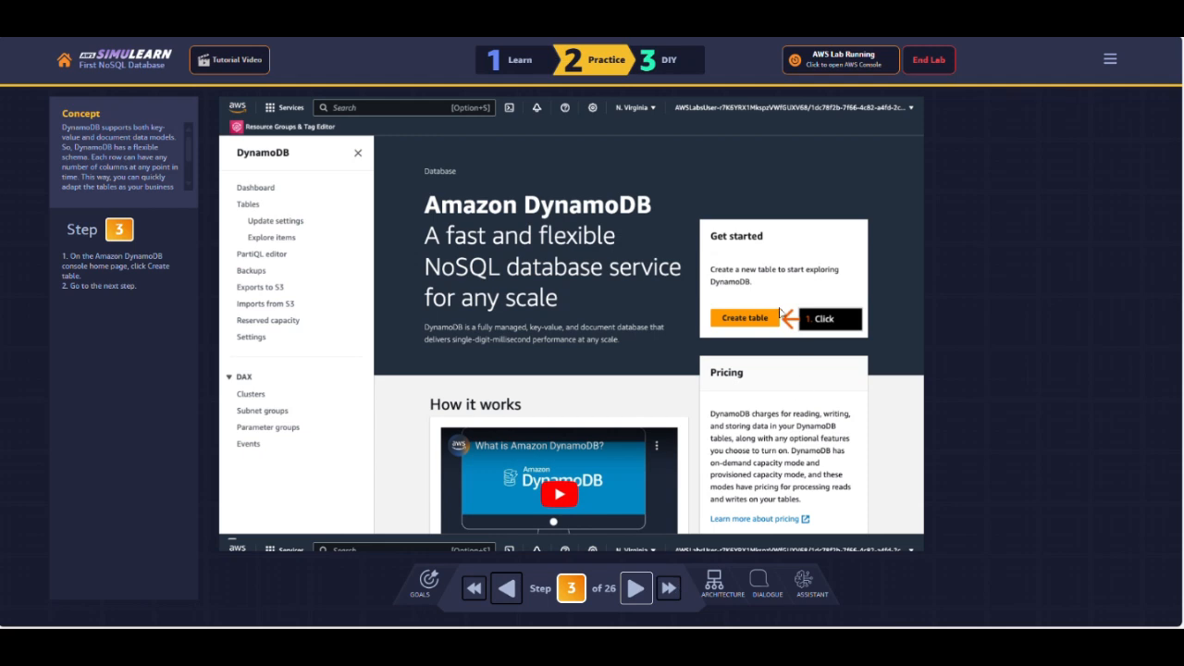
left_click(636, 596)
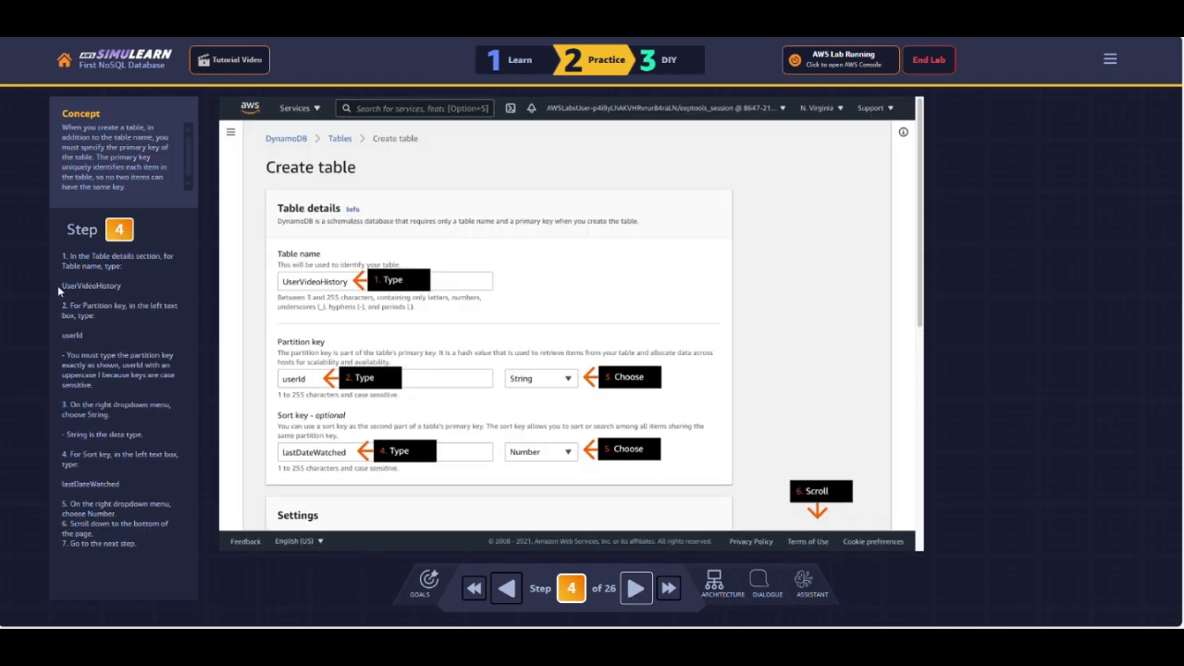
left_click_drag(59, 287, 137, 284)
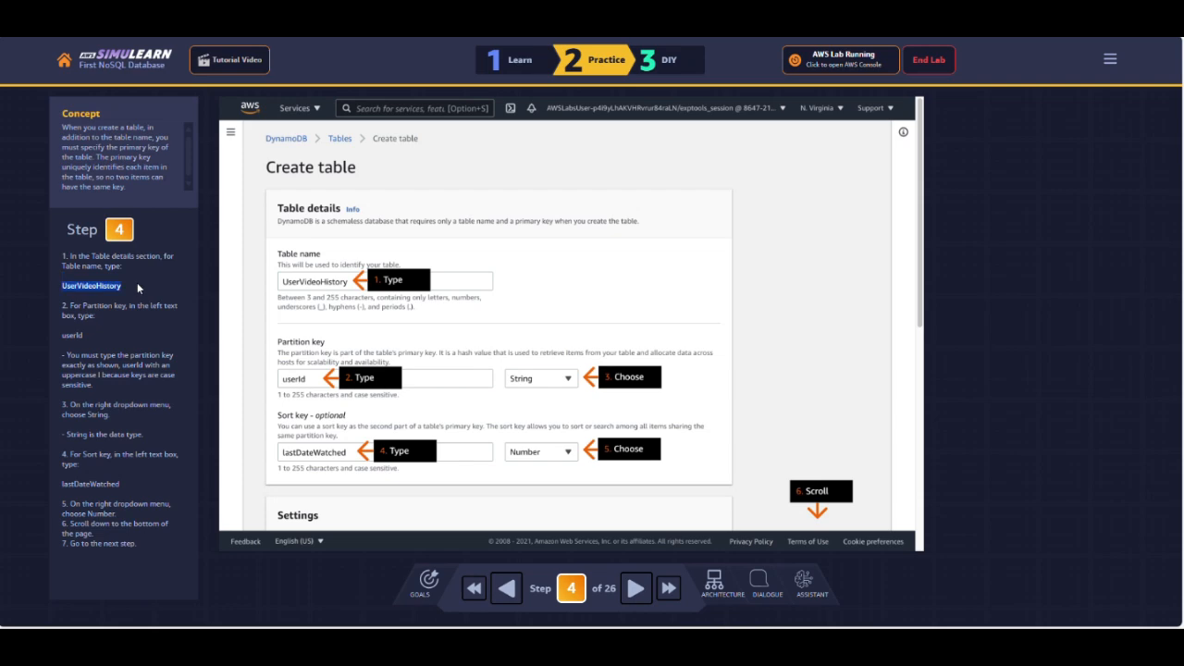
right_click(94, 287)
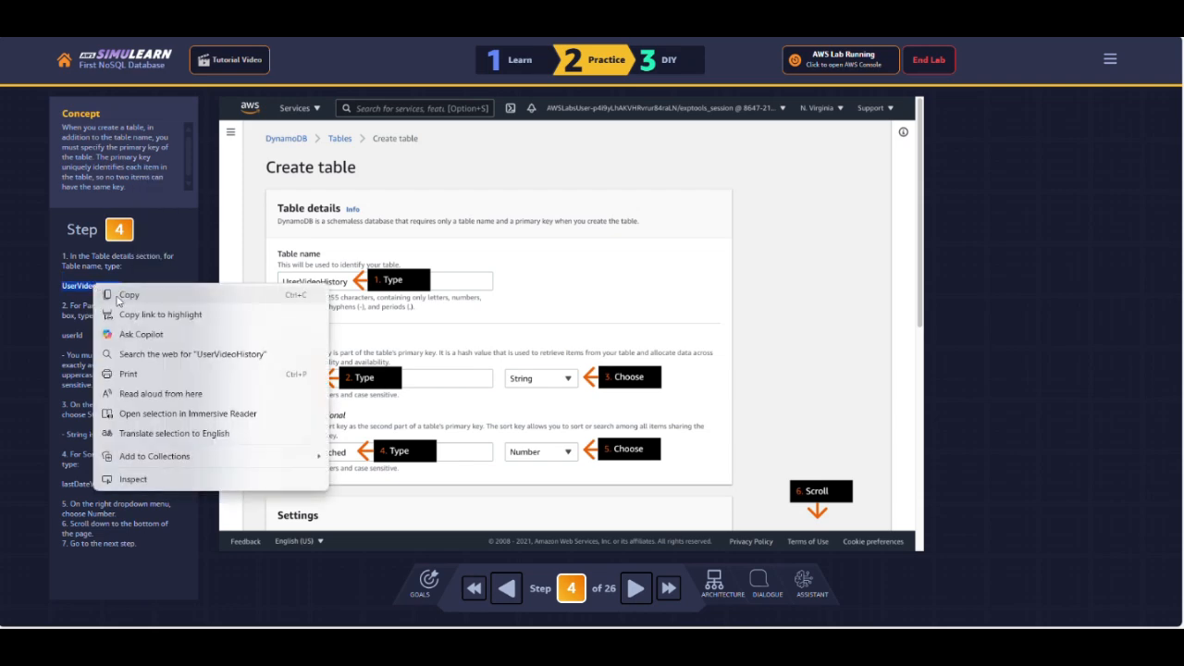
left_click(128, 295)
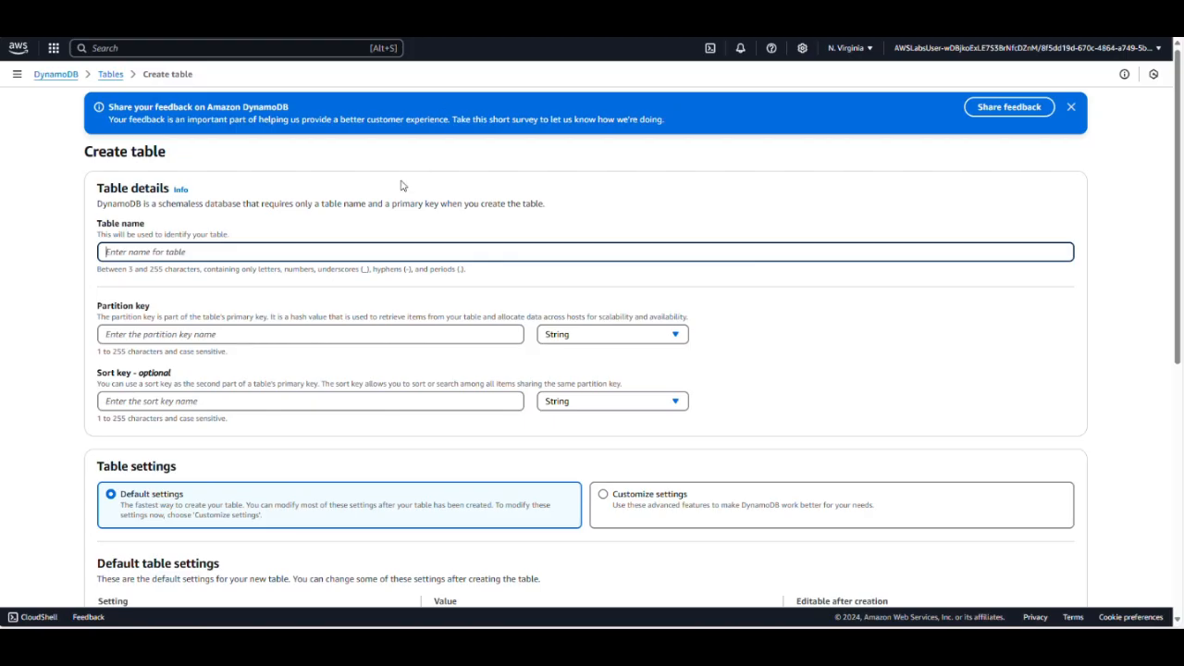
key("ctrl+v")
Copy userId from the lab guide into the new table's partition key name
left_click(233, 338)
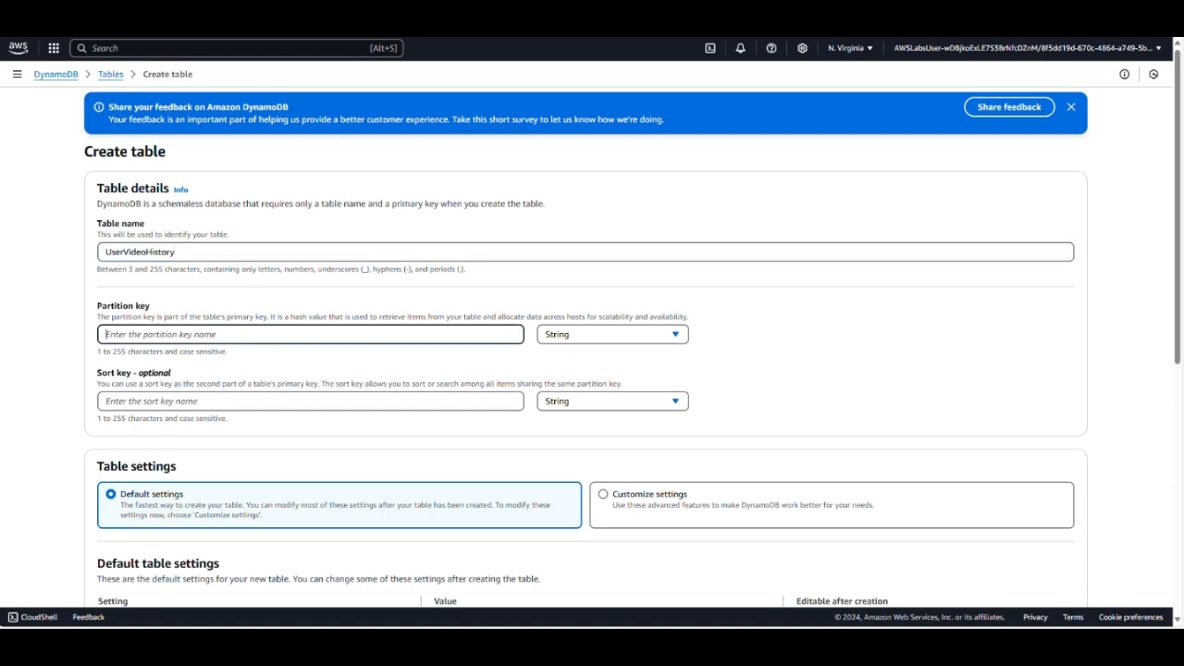
left_click(278, 21)
left_click_drag(84, 336, 61, 335)
right_click(81, 338)
left_click(112, 348)
key("ctrl+Tab")
key("ctrl+v")
key("ctrl+Tab")
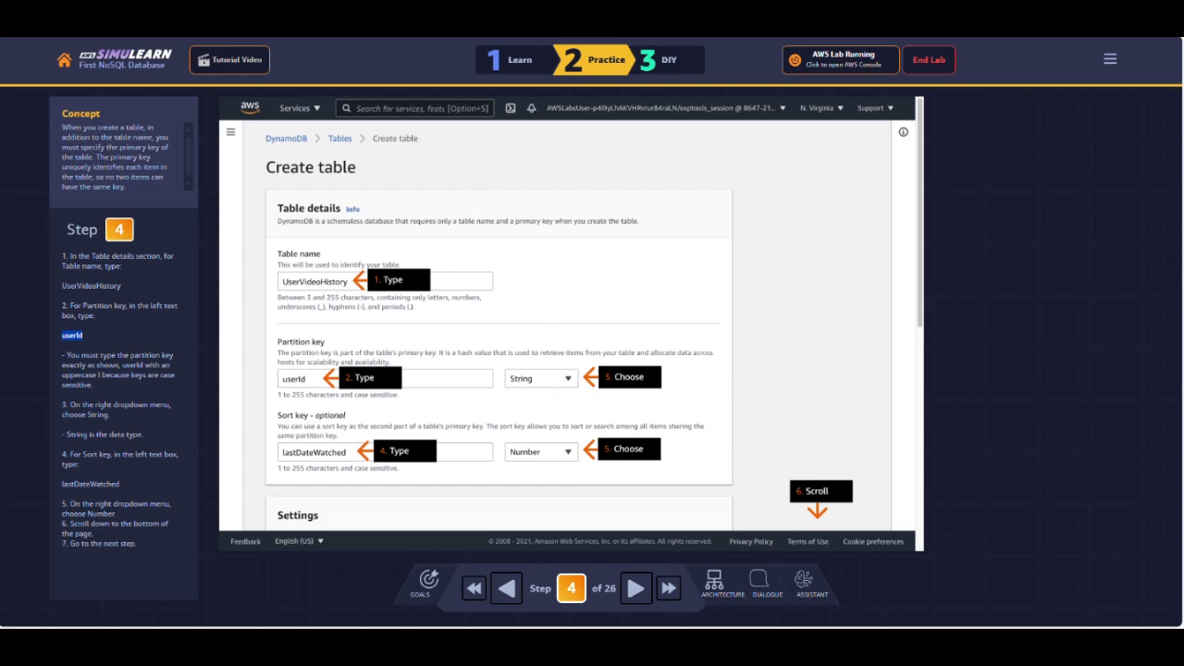
key("ctrl+Tab")
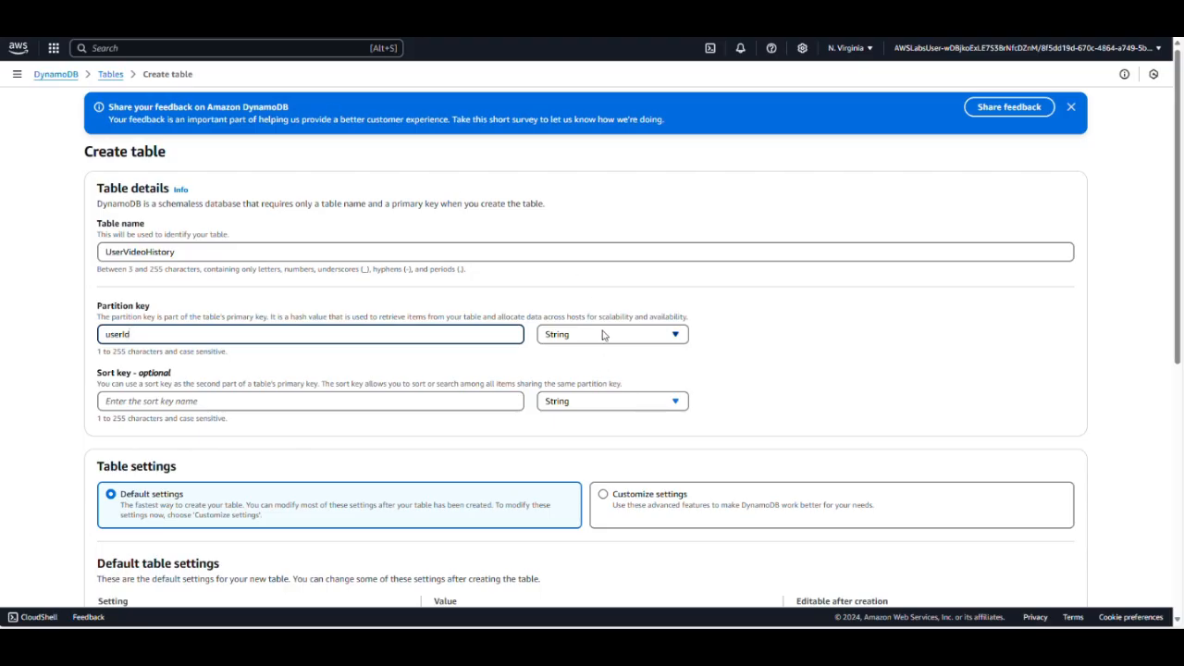
Copy lastDateWatched from the lab guide into the table's sort key name and set its data type to Number
key("ctrl+Tab")
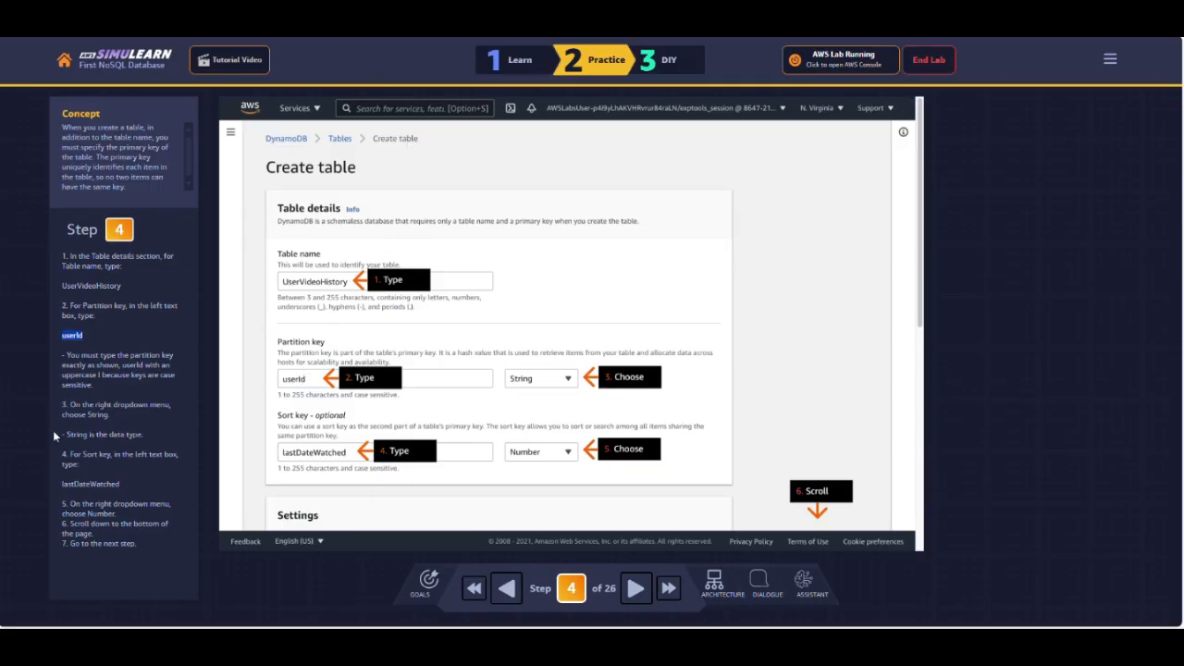
left_click_drag(61, 485, 130, 486)
right_click(118, 481)
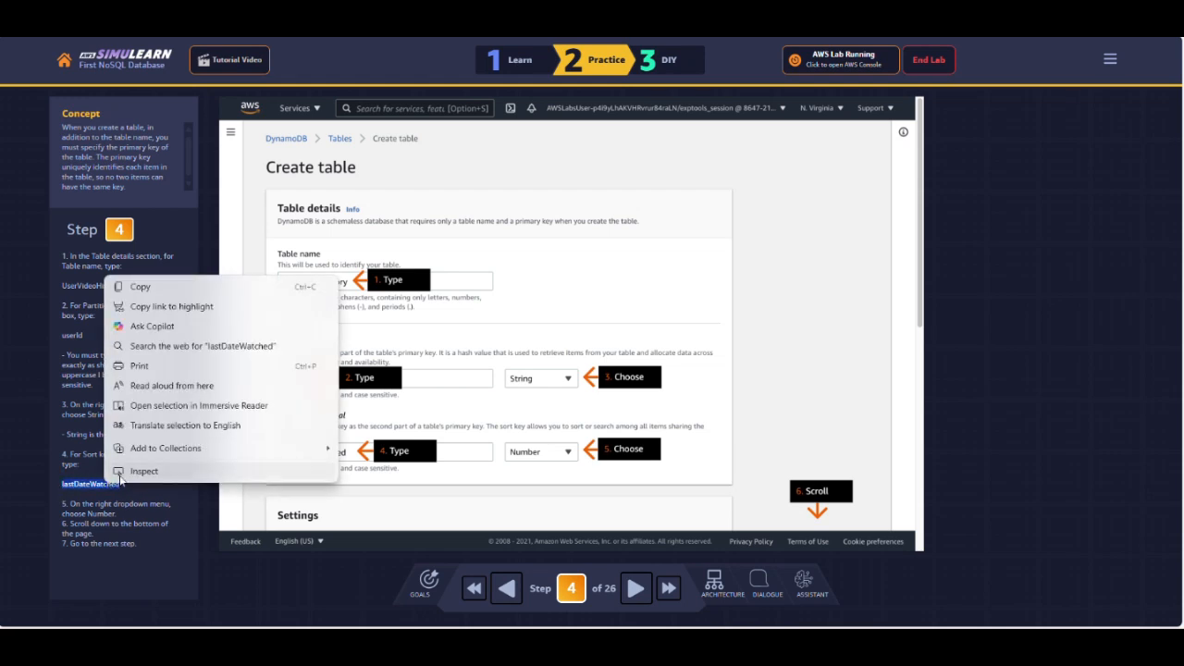
left_click(148, 288)
right_click(92, 482)
left_click(127, 288)
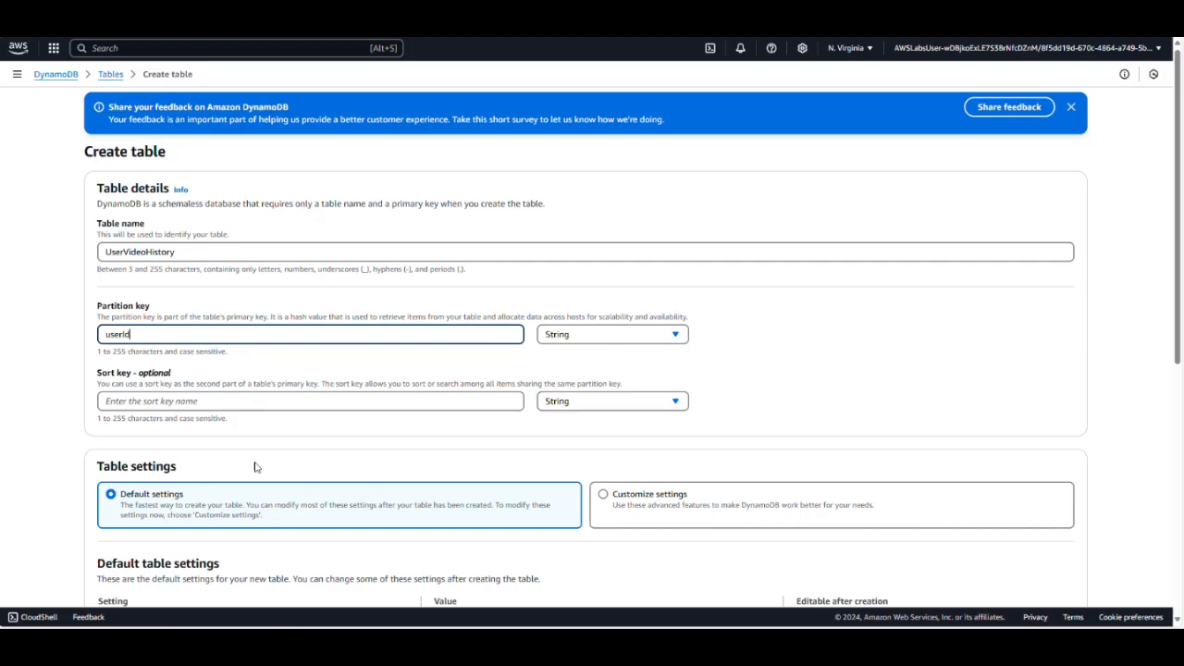
left_click(139, 400)
key("ctrl+v")
left_click(608, 410)
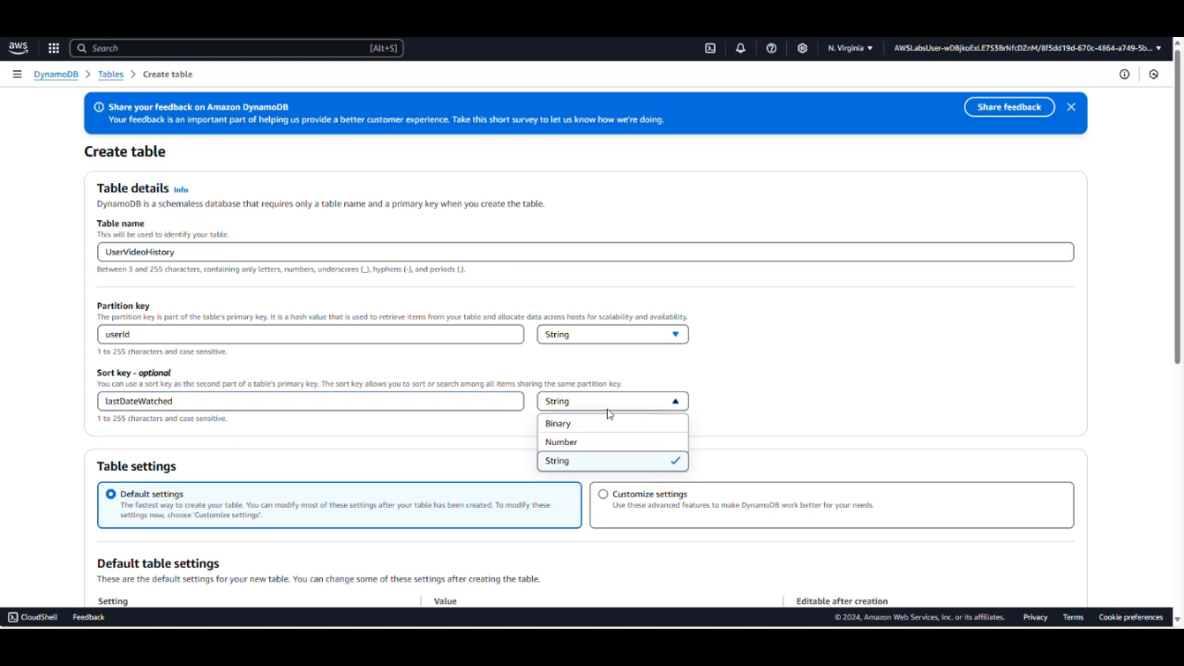
left_click(609, 443)
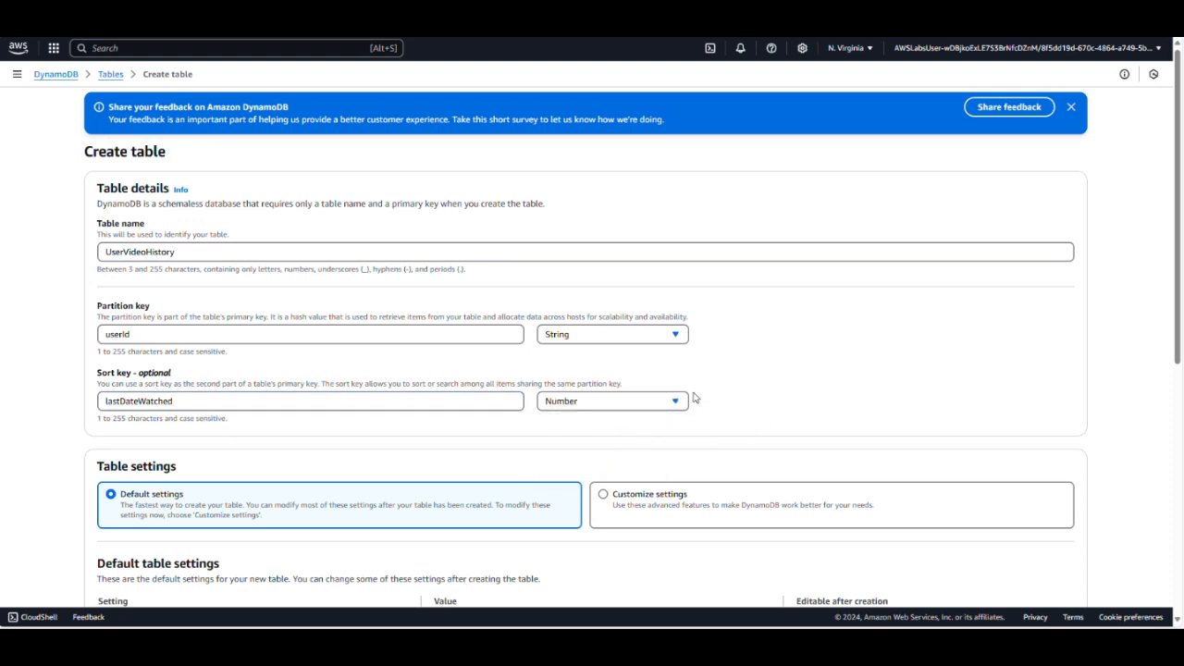
scroll(698, 335, "down", 3)
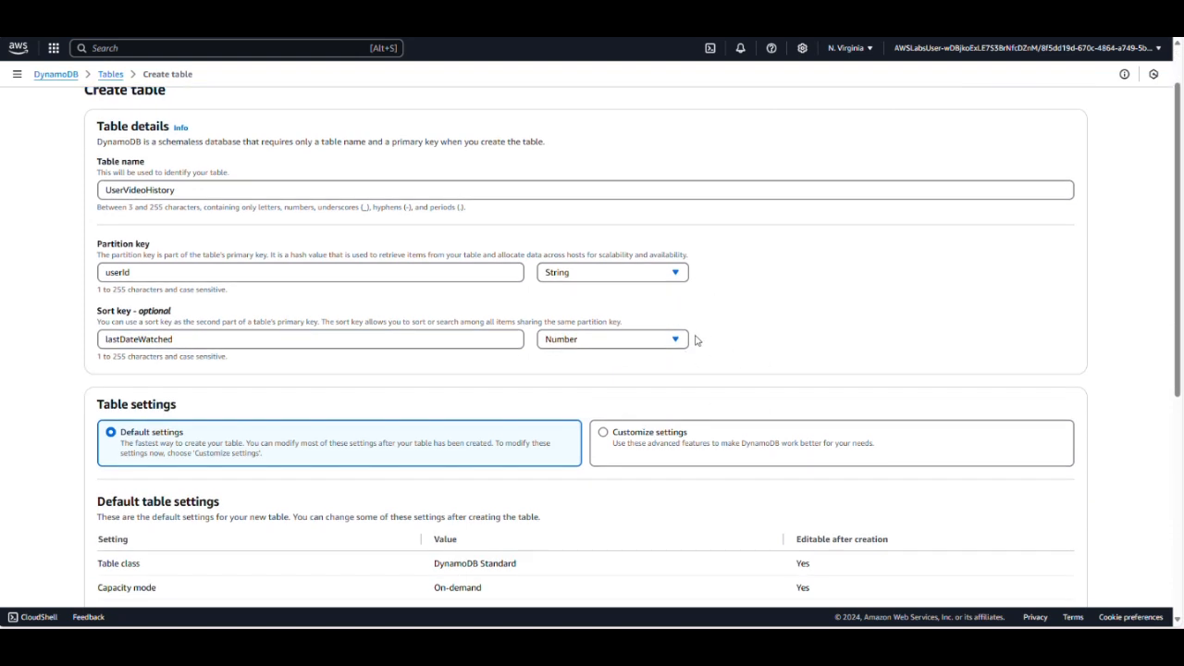
Create the UserVideoHistory table with the default settings and advance the SimuLearn lab guide to step 6
scroll(695, 342, "down", 1)
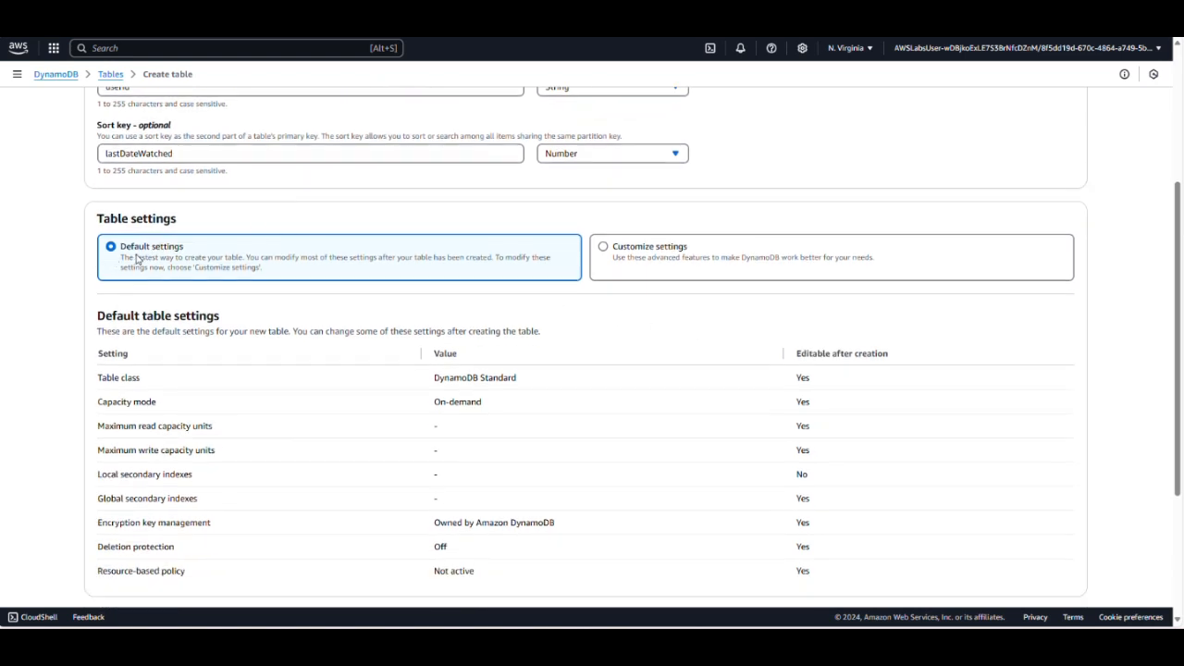
scroll(398, 324, "down", 3)
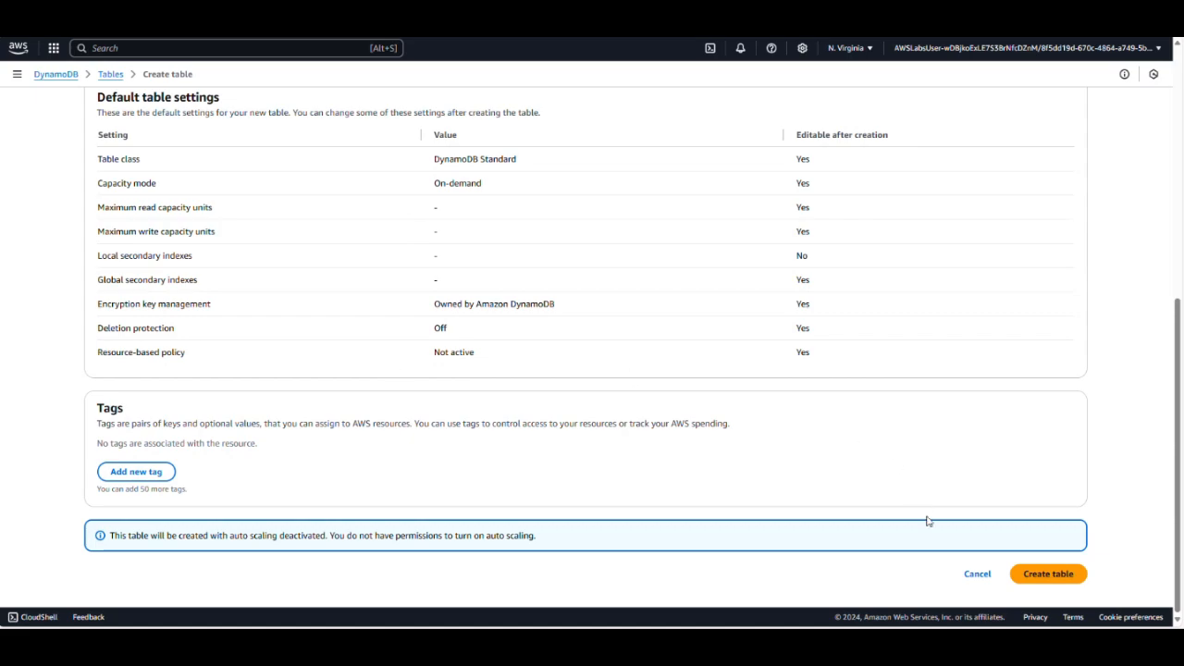
left_click(1027, 574)
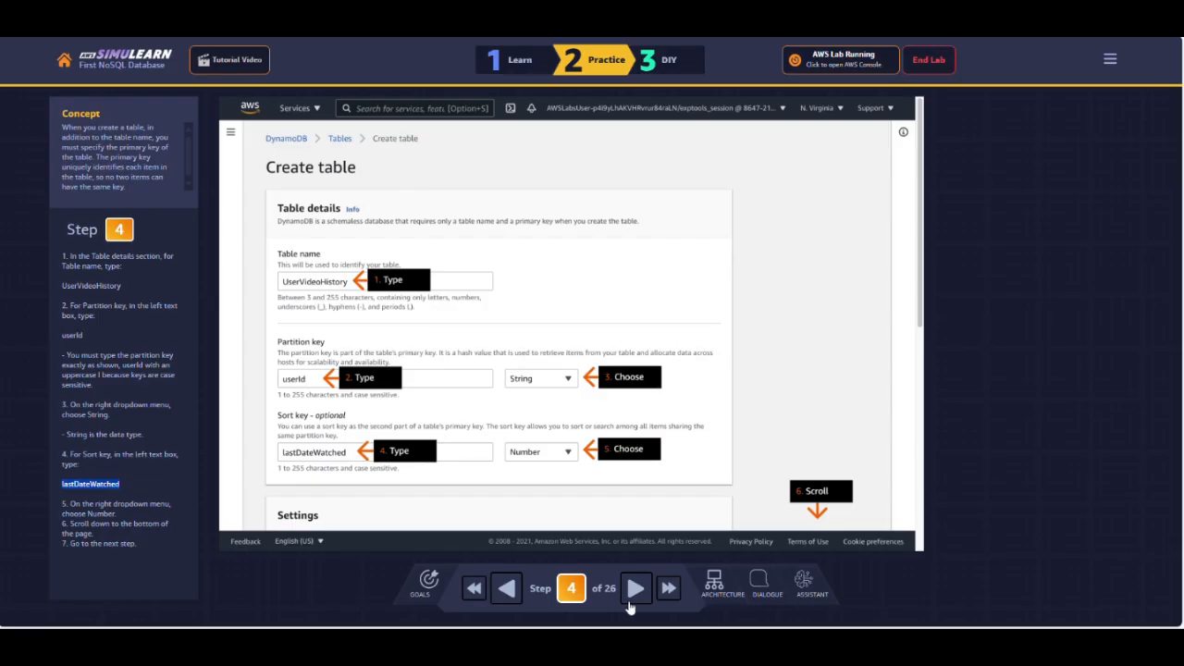
left_click(635, 590)
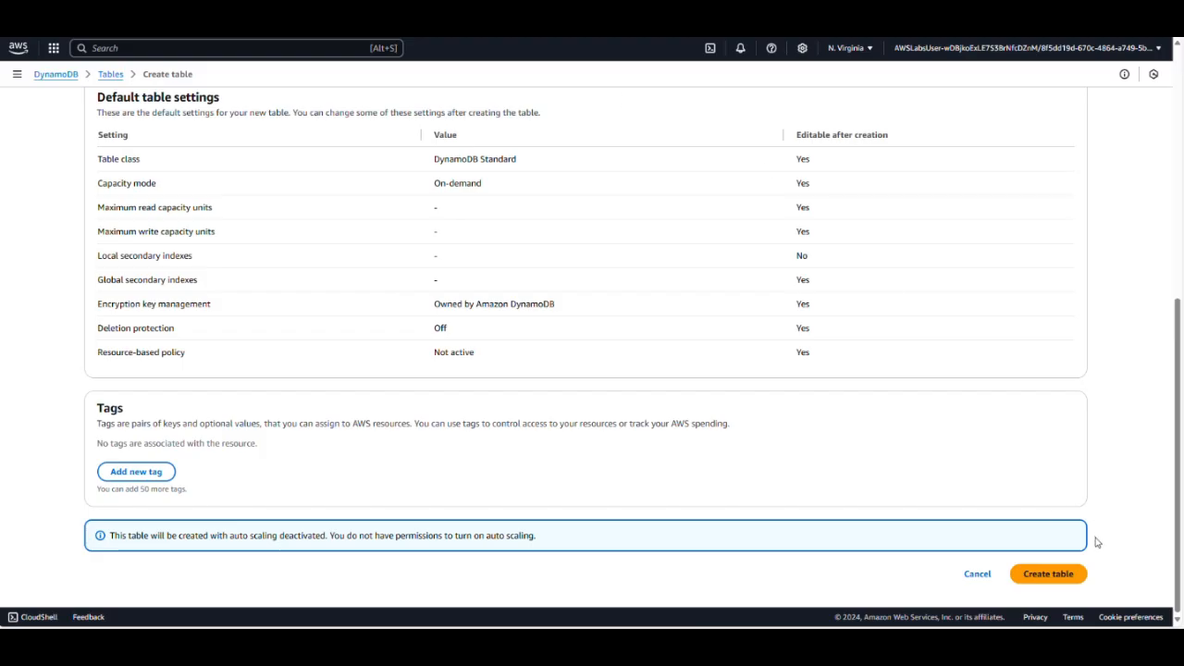
left_click(1039, 578)
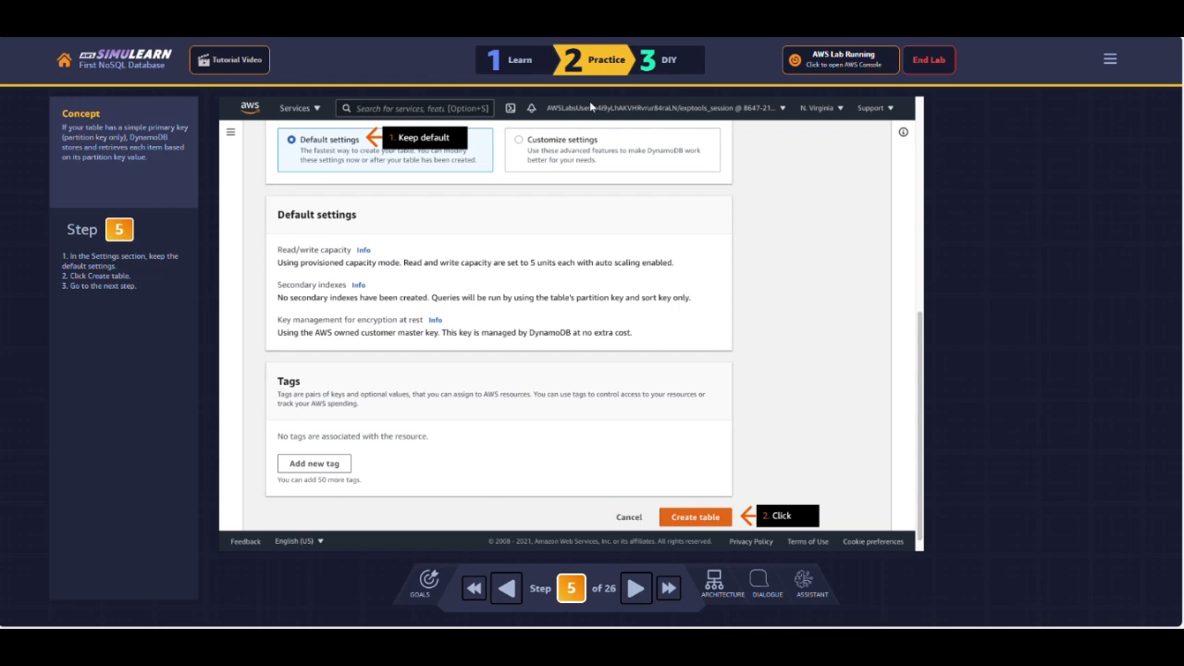
left_click(635, 590)
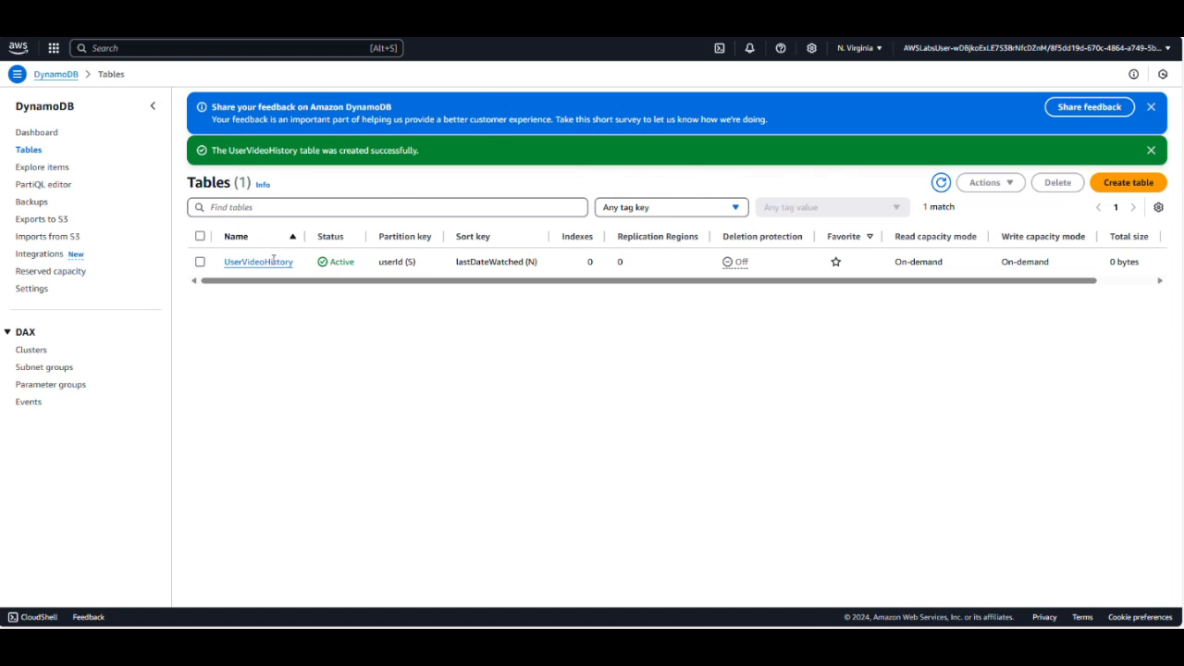
Open the UserVideoHistory table and start creating a new item in it, advancing the lab guide to step 7
left_click(259, 263)
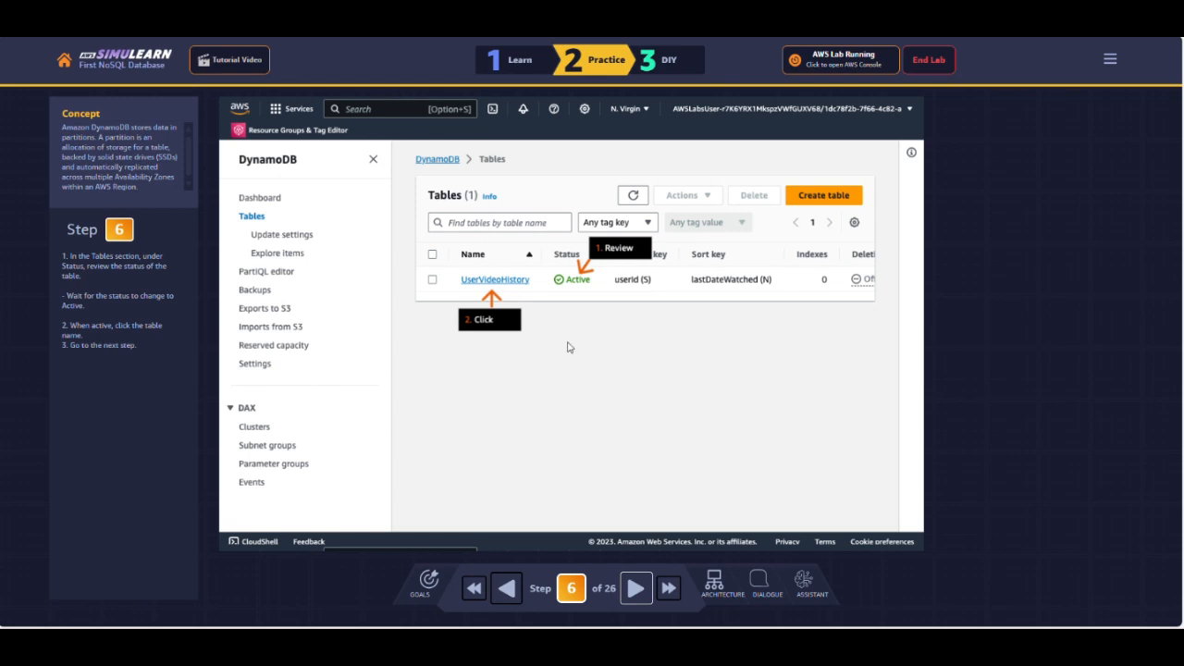
left_click(629, 600)
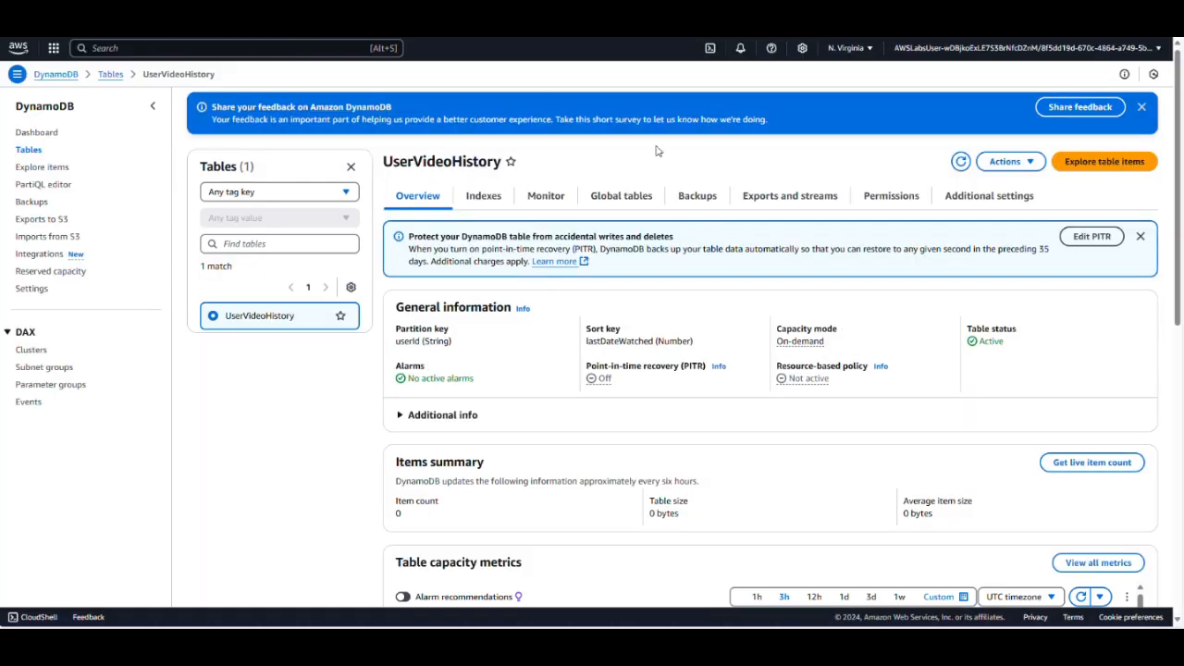
left_click(1005, 163)
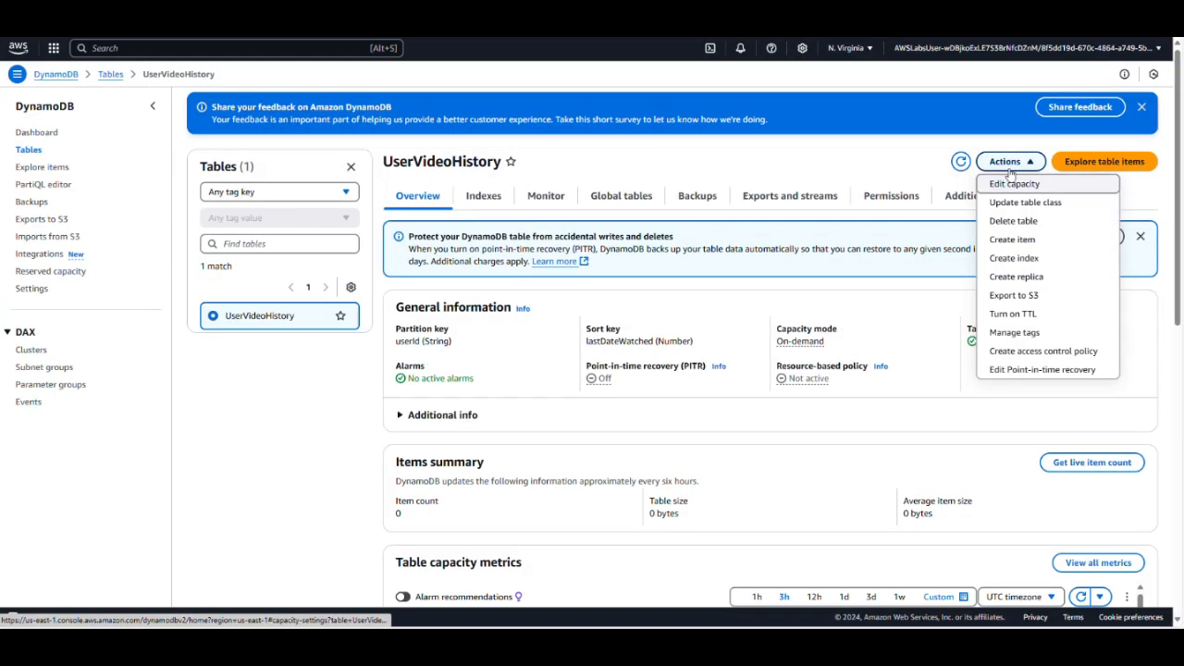
left_click(1034, 243)
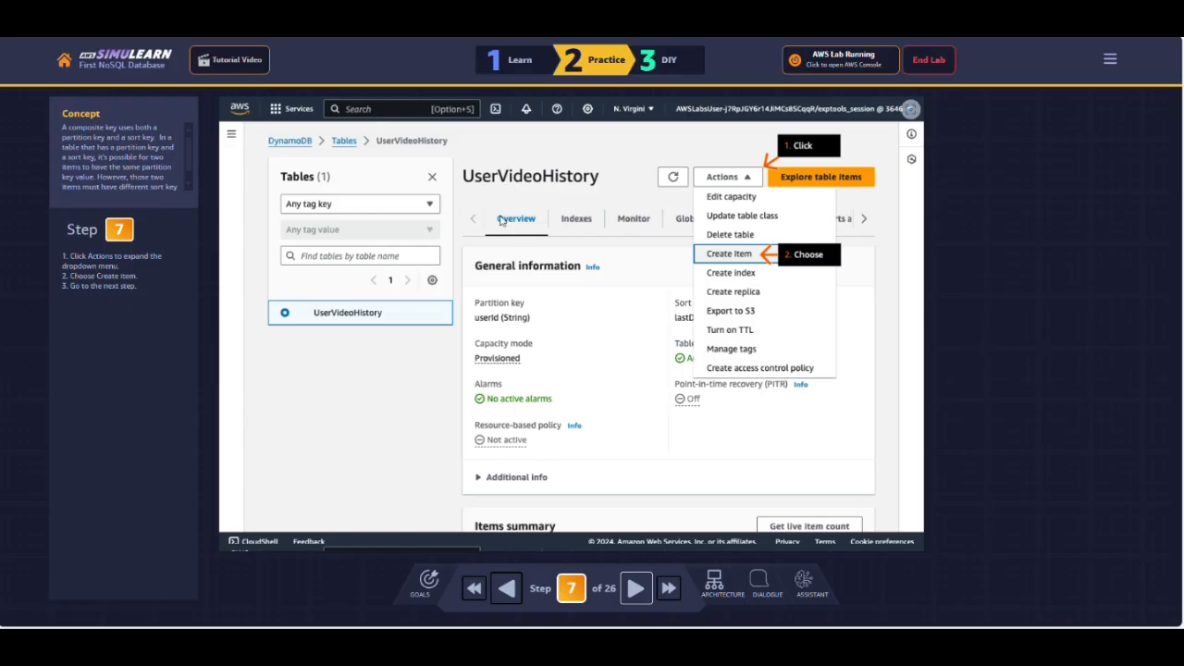
Advance the lab guide to step 8 and copy its sample user ID into the new item's userId value
left_click(626, 592)
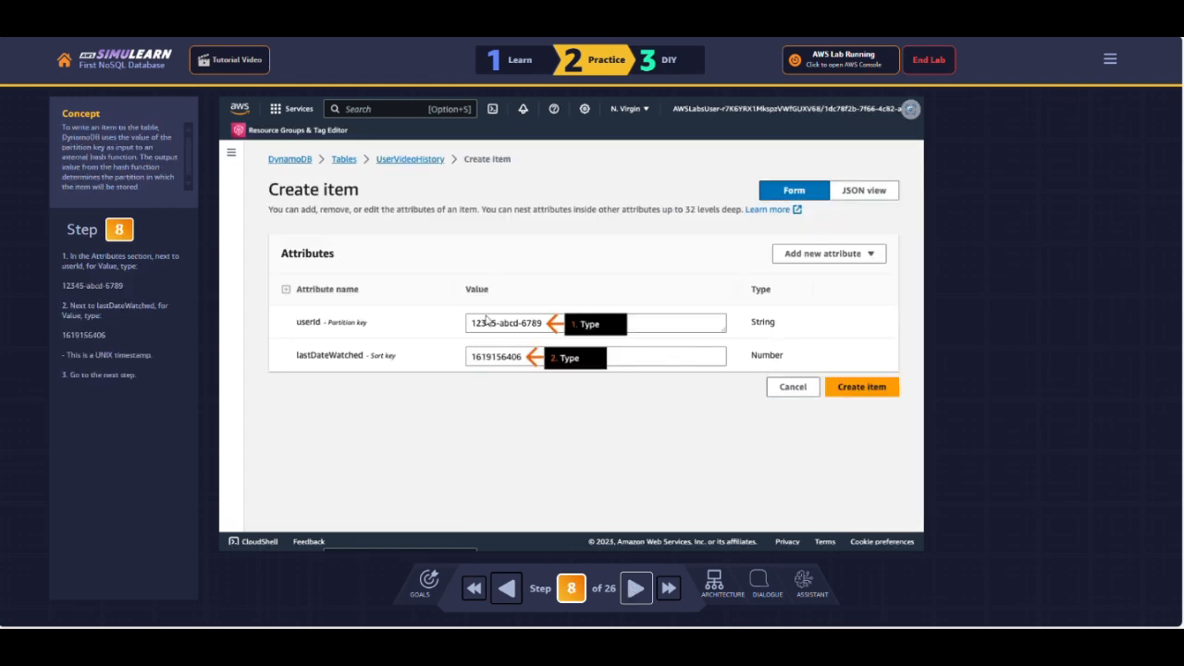
left_click_drag(61, 286, 126, 285)
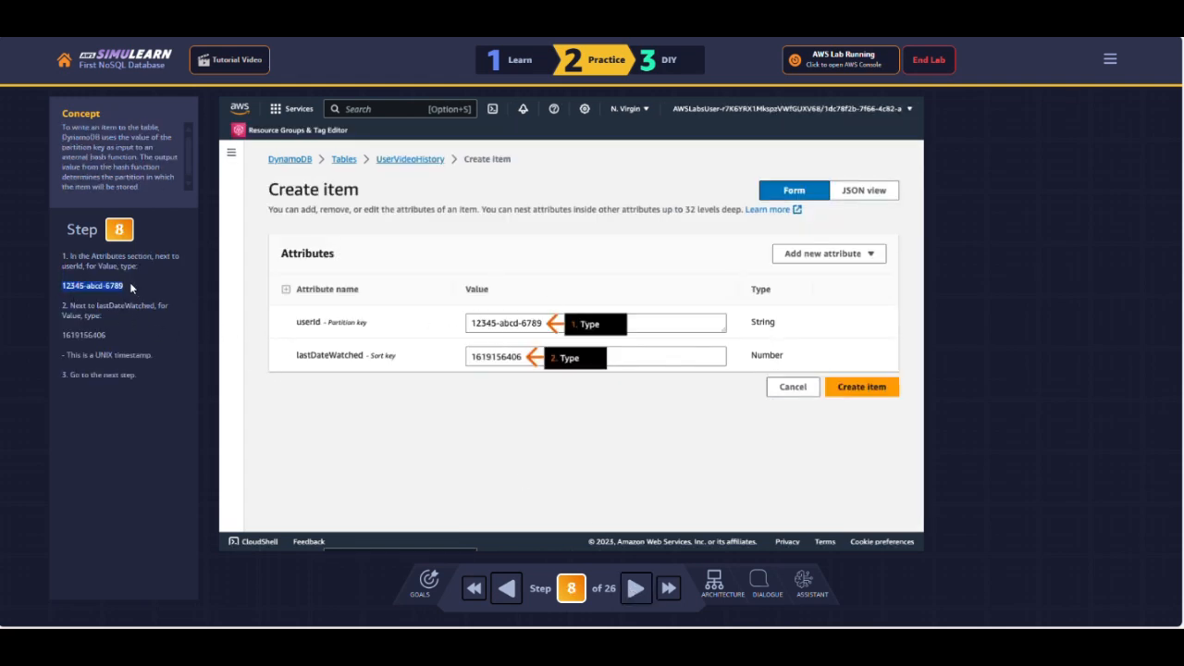
right_click(115, 287)
left_click(138, 298)
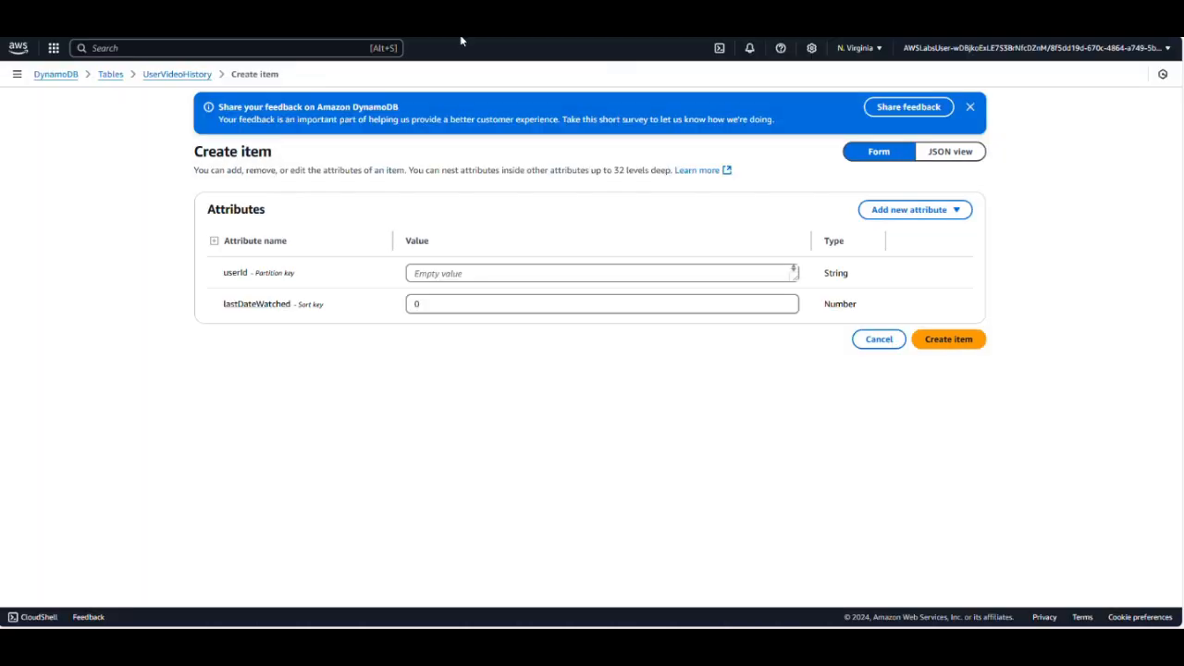
left_click(459, 271)
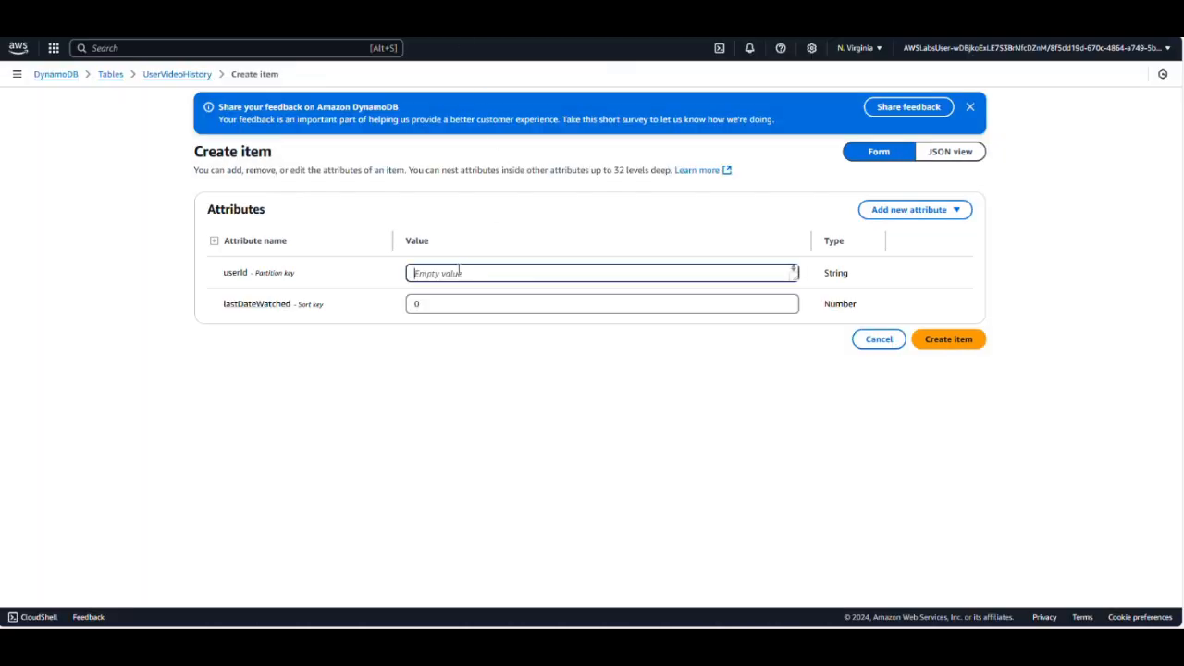
key("ctrl+v")
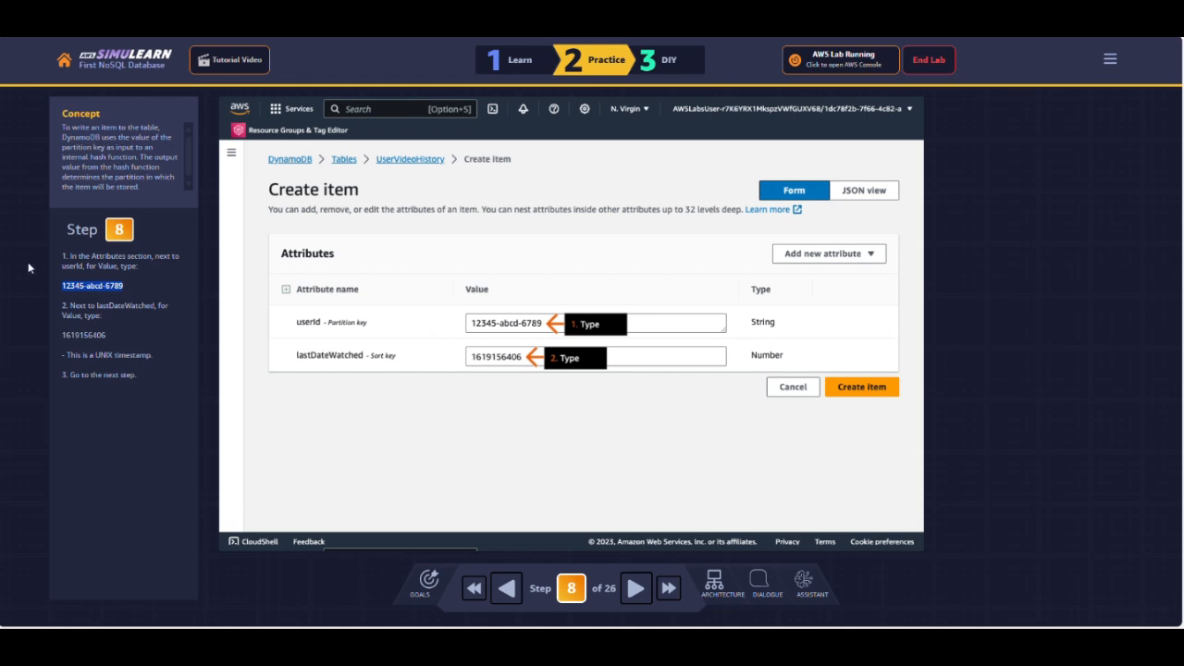
left_click_drag(59, 335, 129, 337)
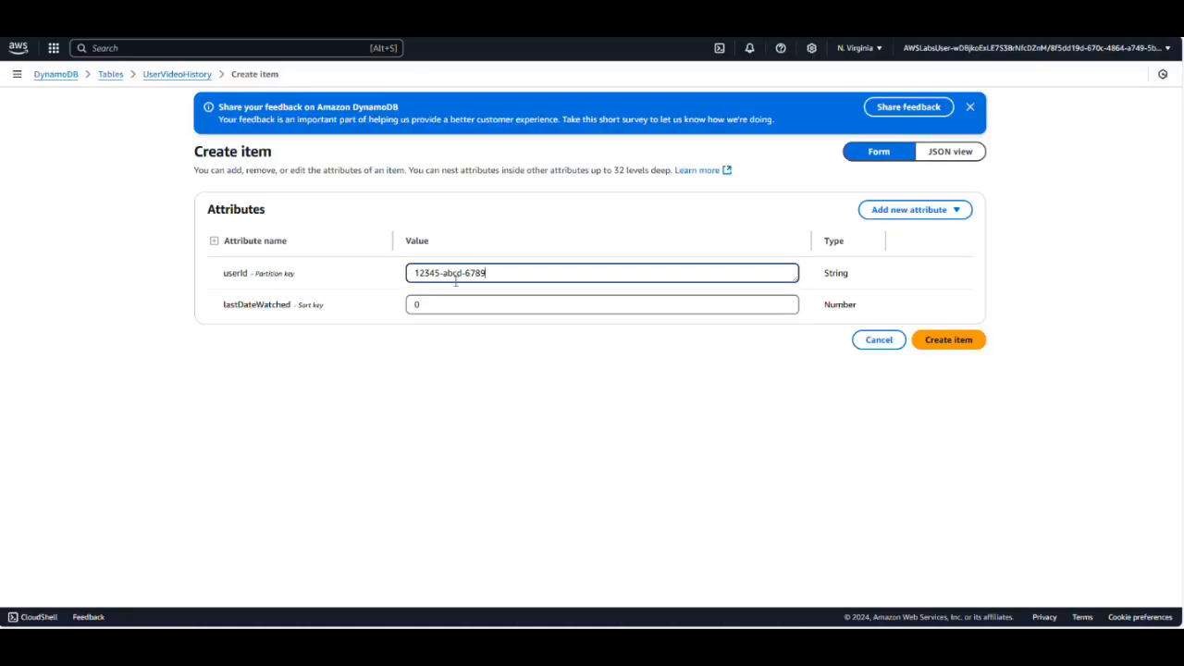
left_click(451, 297)
key("ctrl+a")
key("ctrl+v")
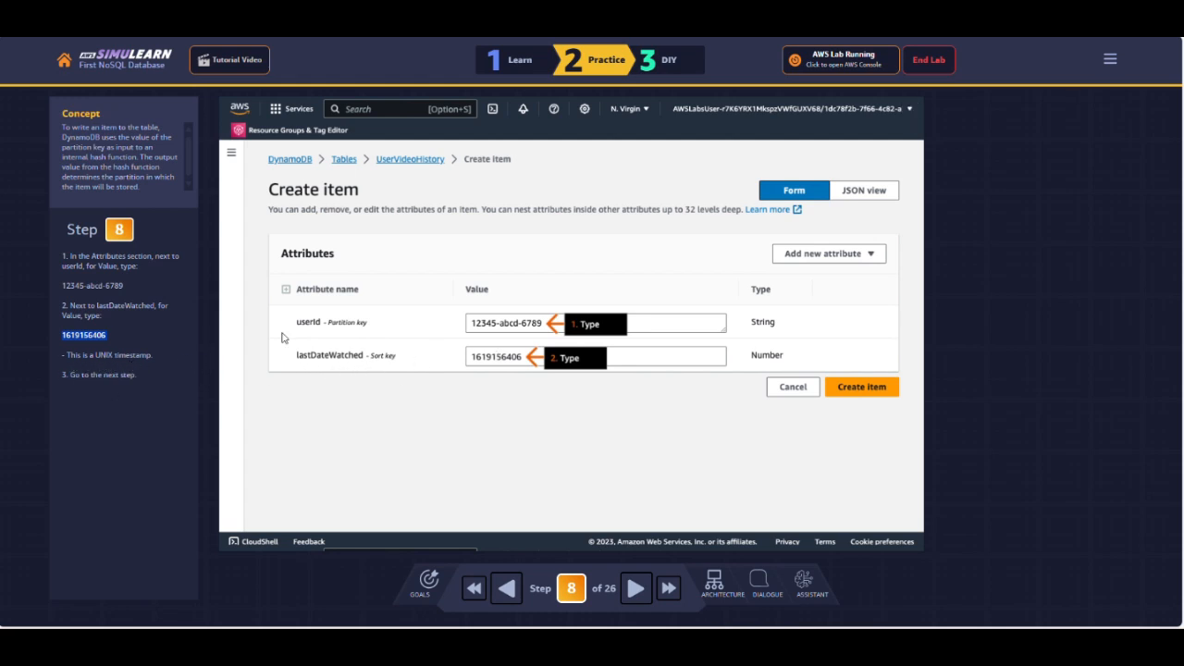
Add a String attribute to the item and name it videoId, copied from step 10 of the lab guide
left_click(641, 599)
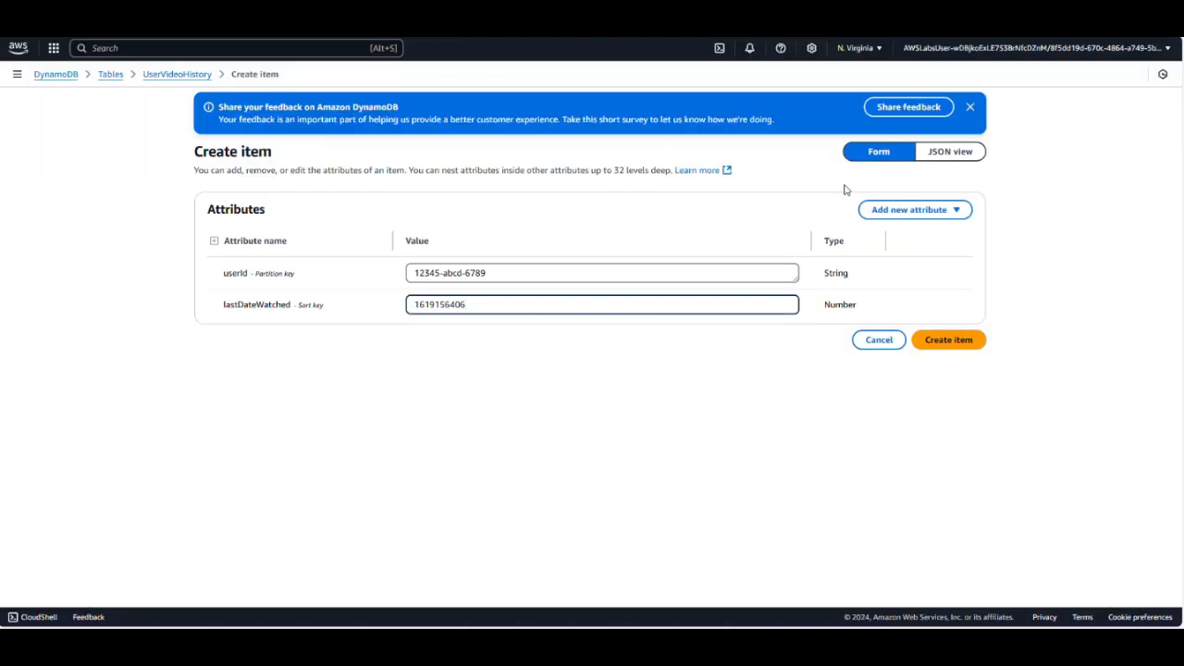
left_click(918, 210)
left_click(903, 238)
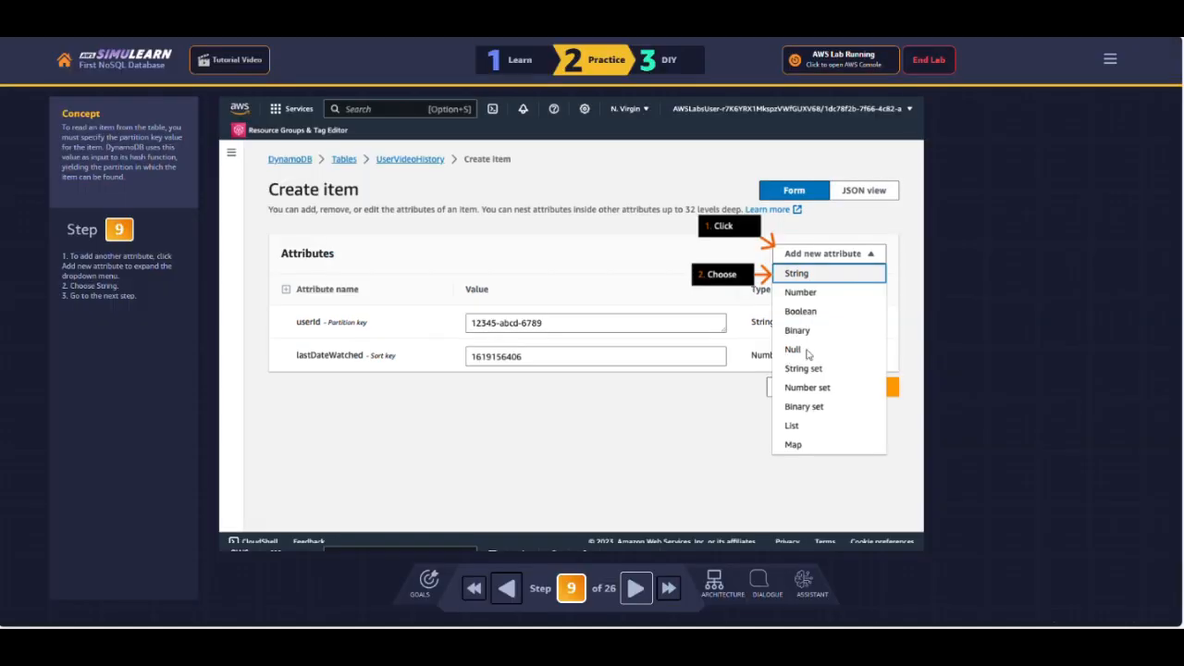
left_click(634, 589)
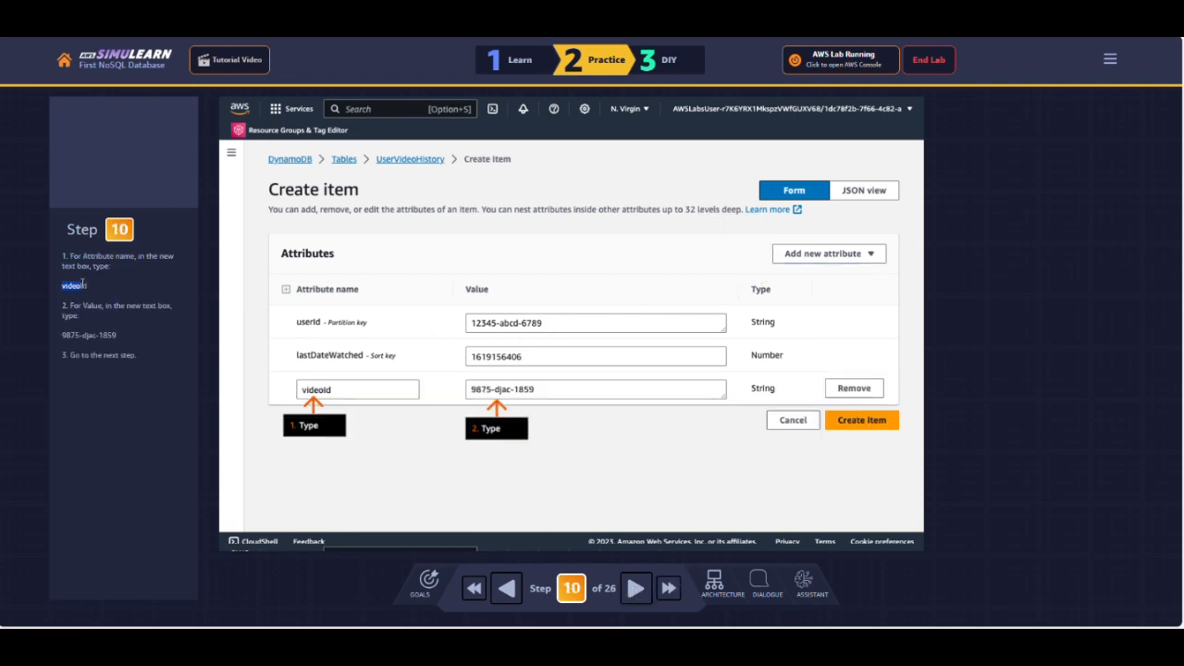
left_click_drag(88, 285, 60, 285)
right_click(69, 287)
left_click(100, 295)
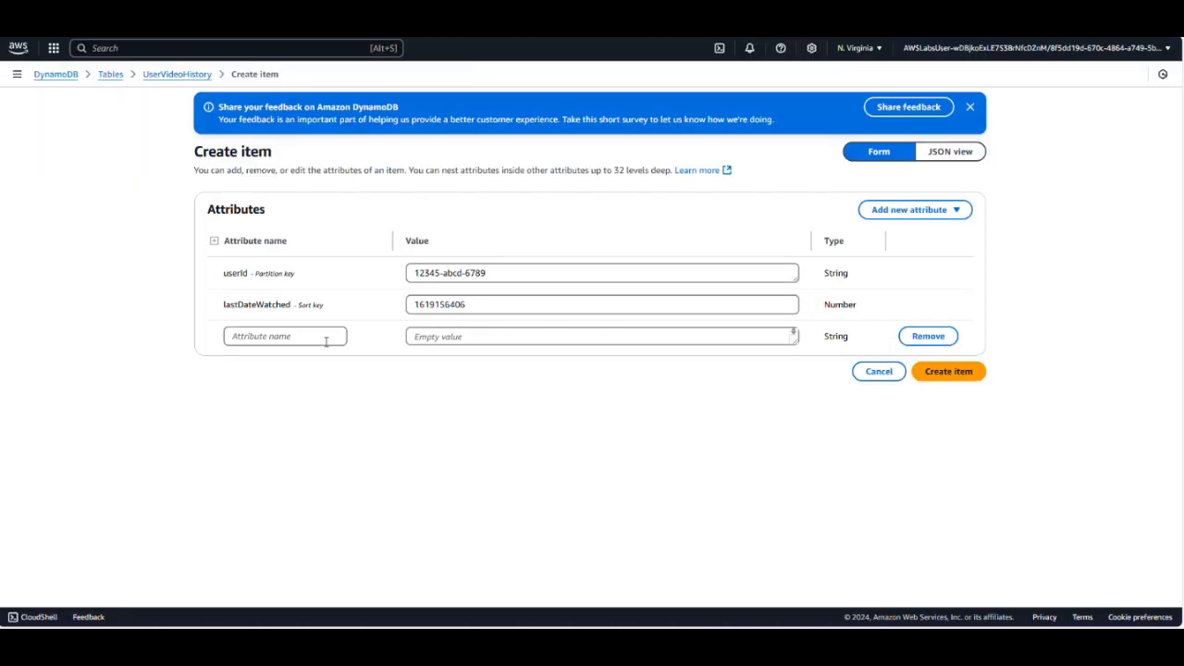
left_click(327, 336)
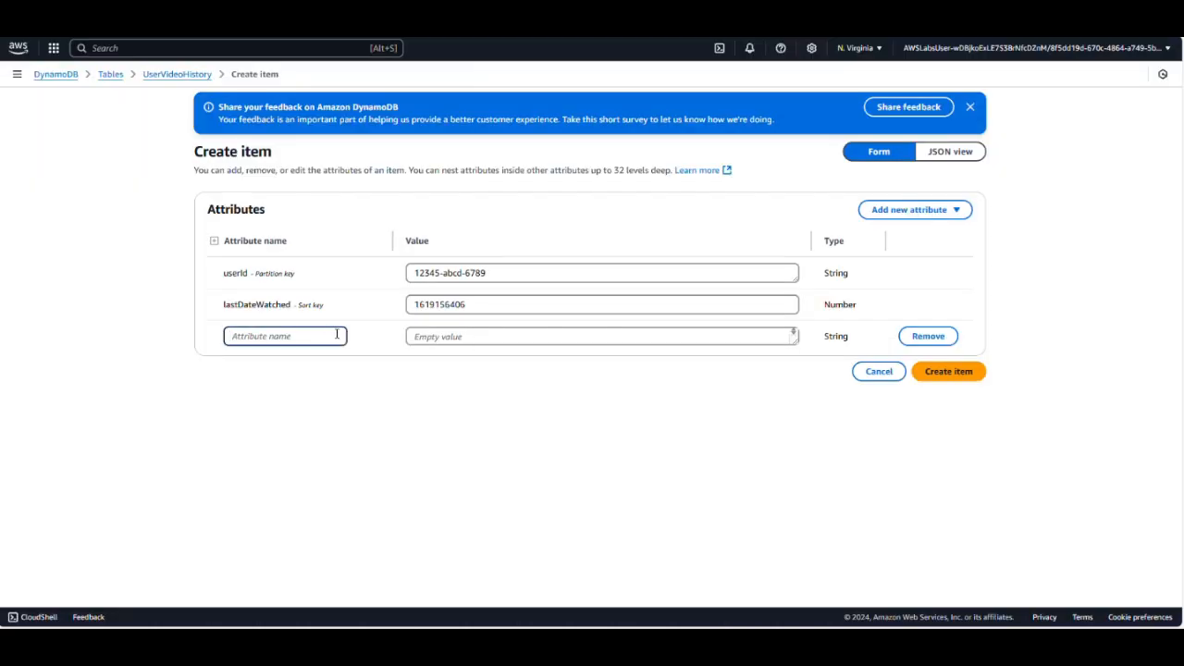
key("ctrl+v")
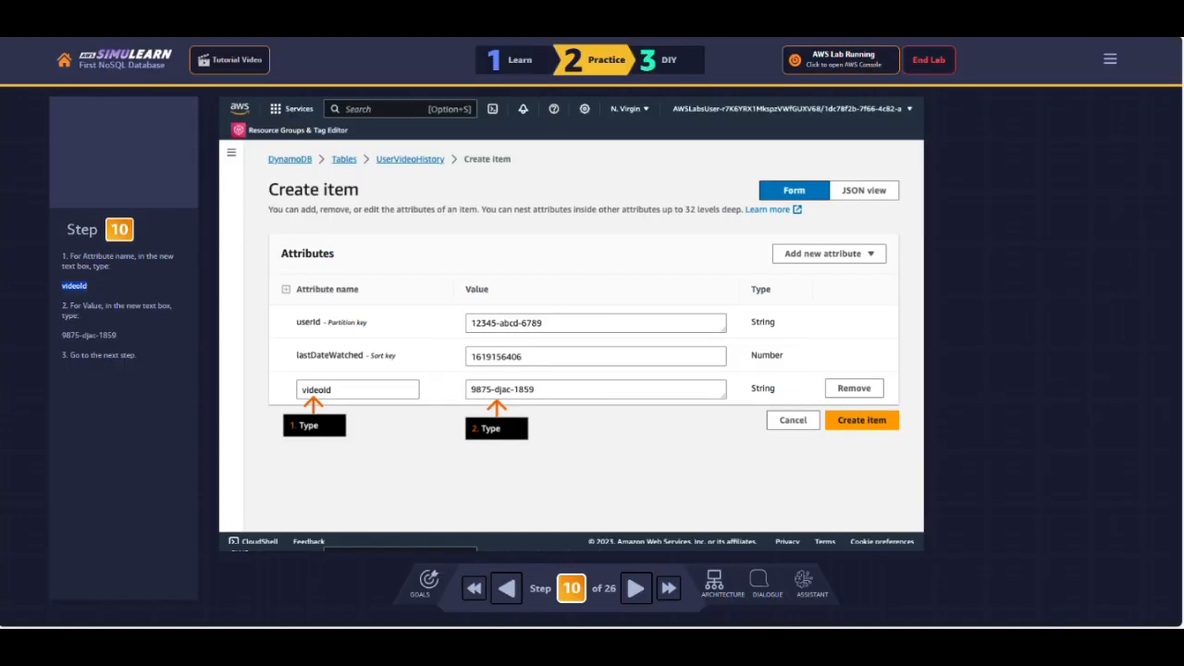
Copy 9875-djac-1859 from the lab guide into the videoId attribute's value
left_click_drag(59, 335, 128, 338)
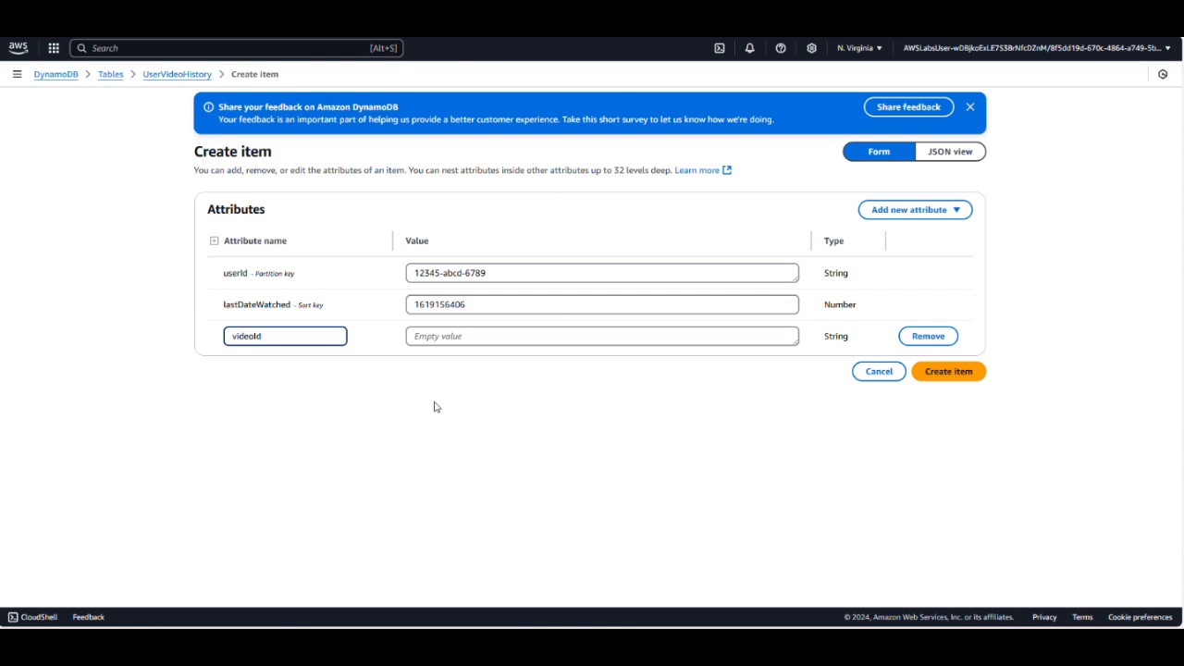
left_click(428, 336)
key("ctrl+v")
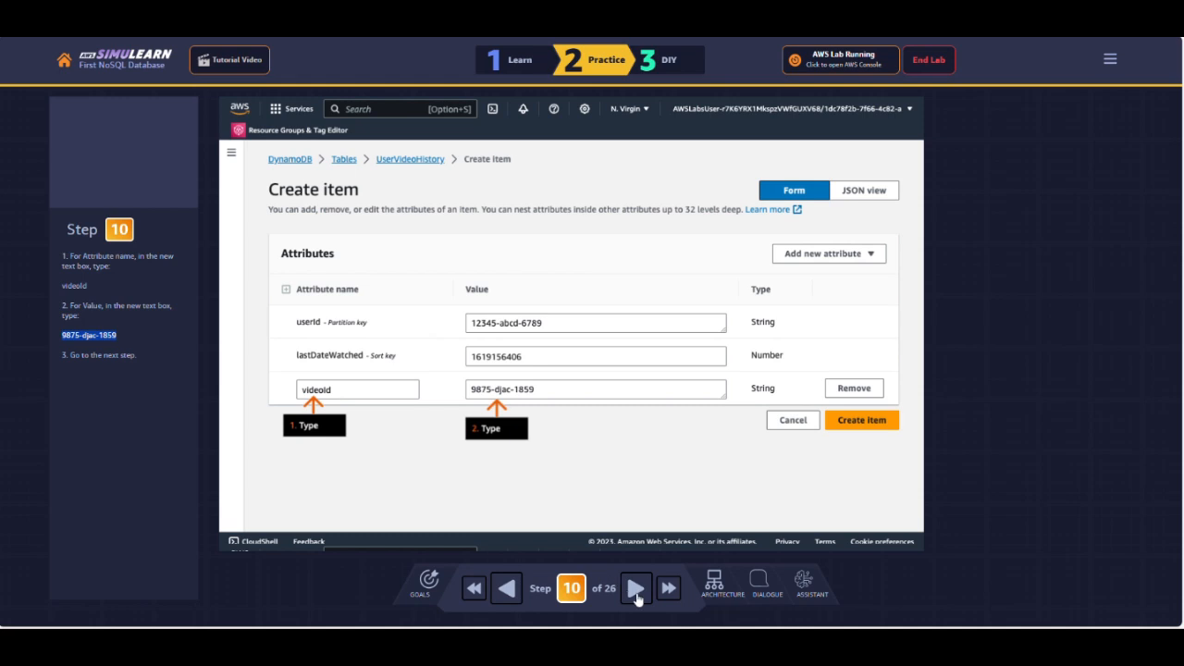
Add another String attribute to the item and name it preferredLanguage, copied from step 12 of the lab guide
left_click(636, 590)
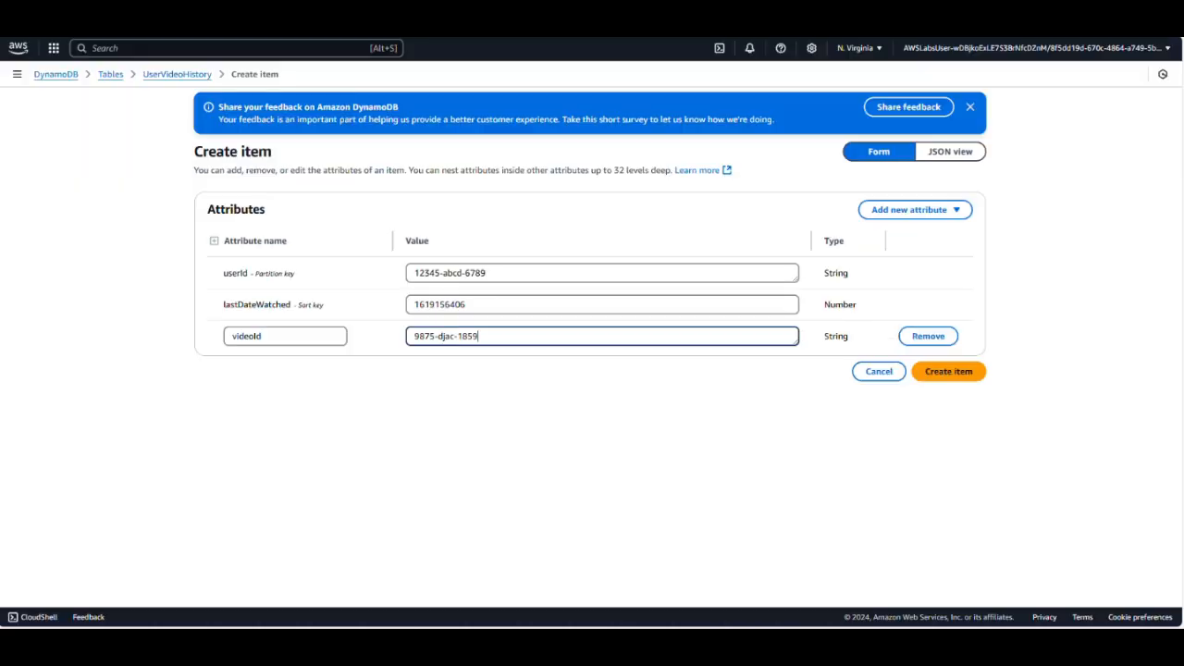
left_click(932, 210)
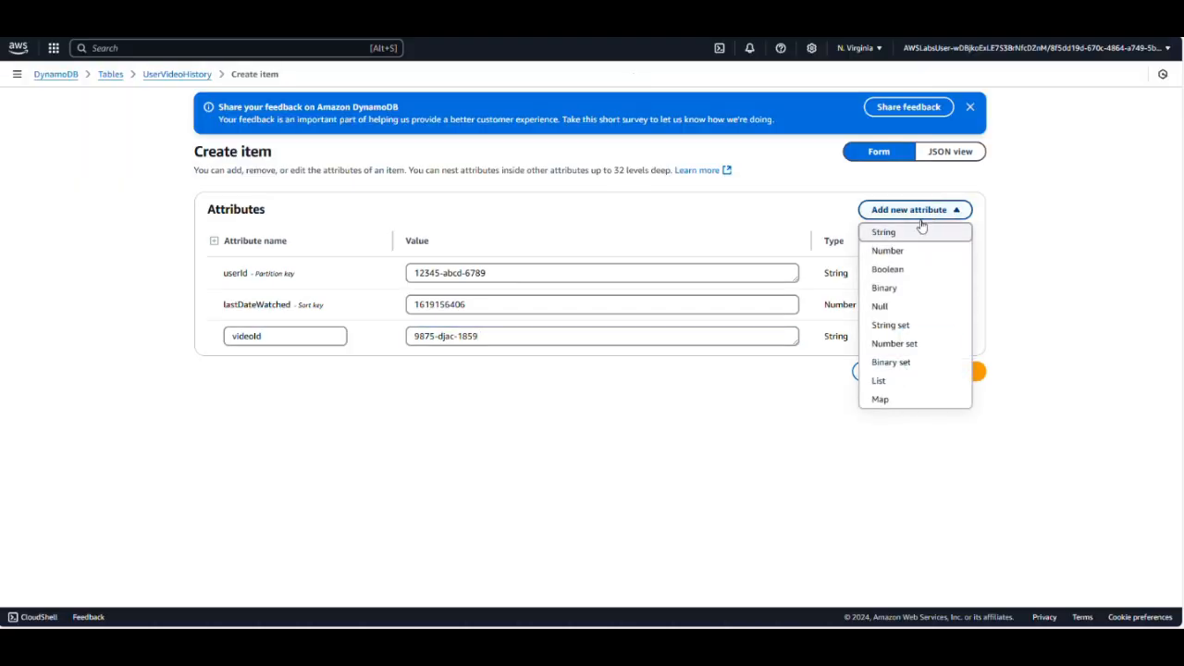
left_click(905, 234)
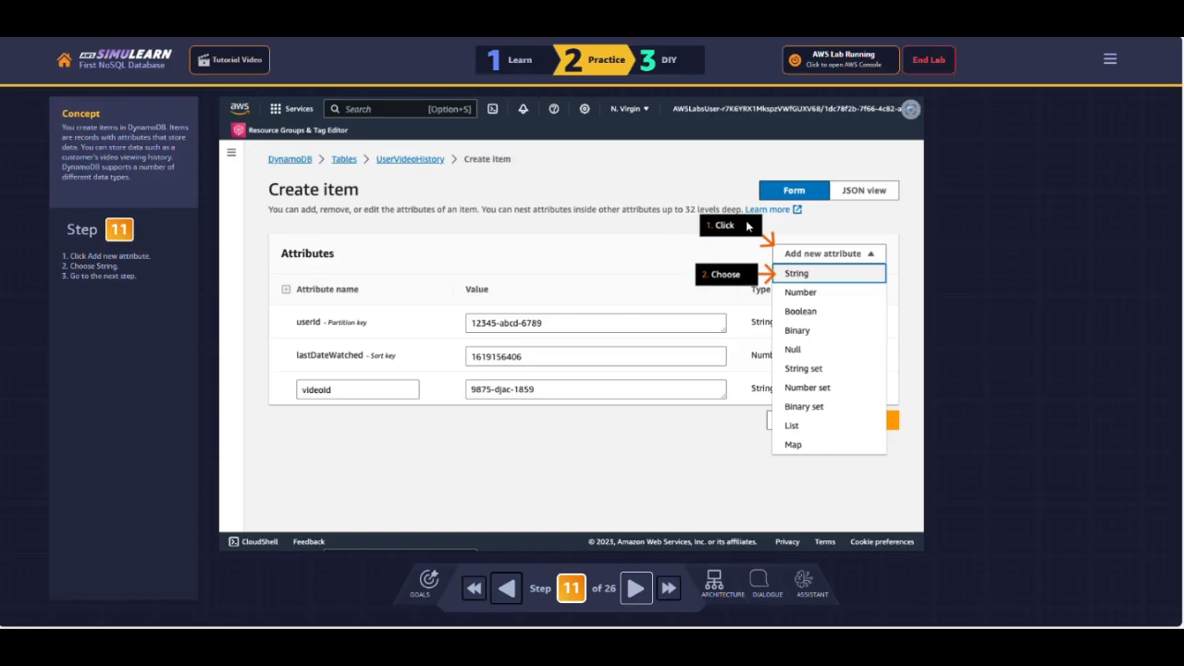
left_click(635, 592)
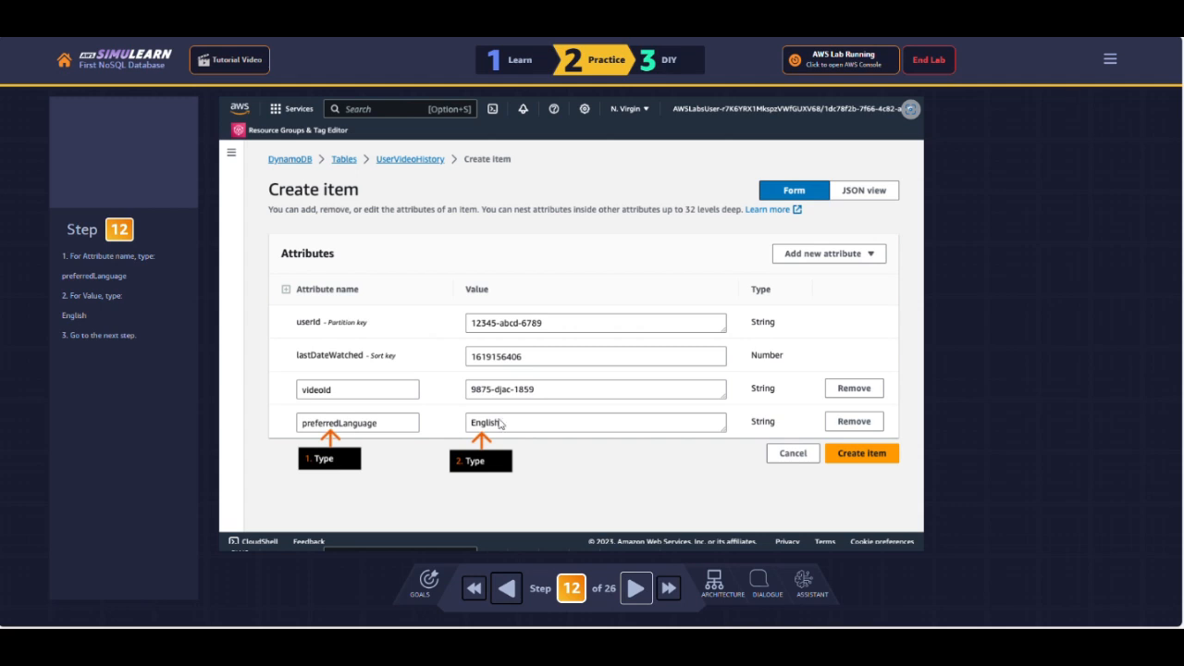
right_click(54, 282)
left_click(62, 267)
left_click_drag(57, 276, 129, 274)
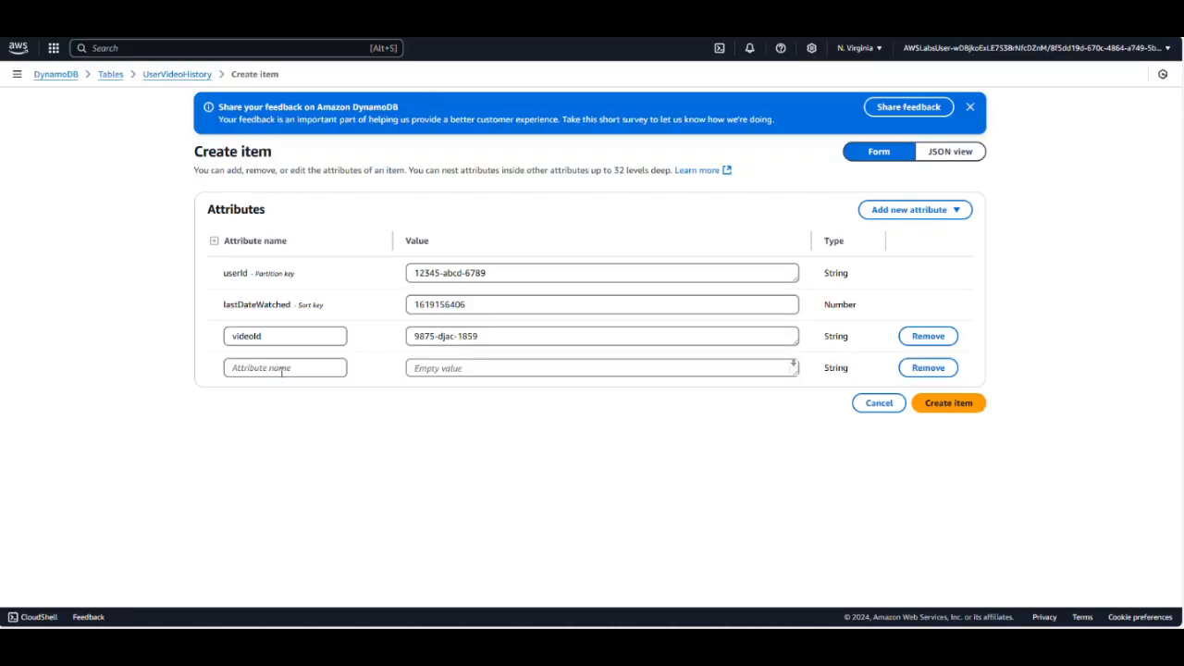
left_click(281, 369)
key("ctrl+v")
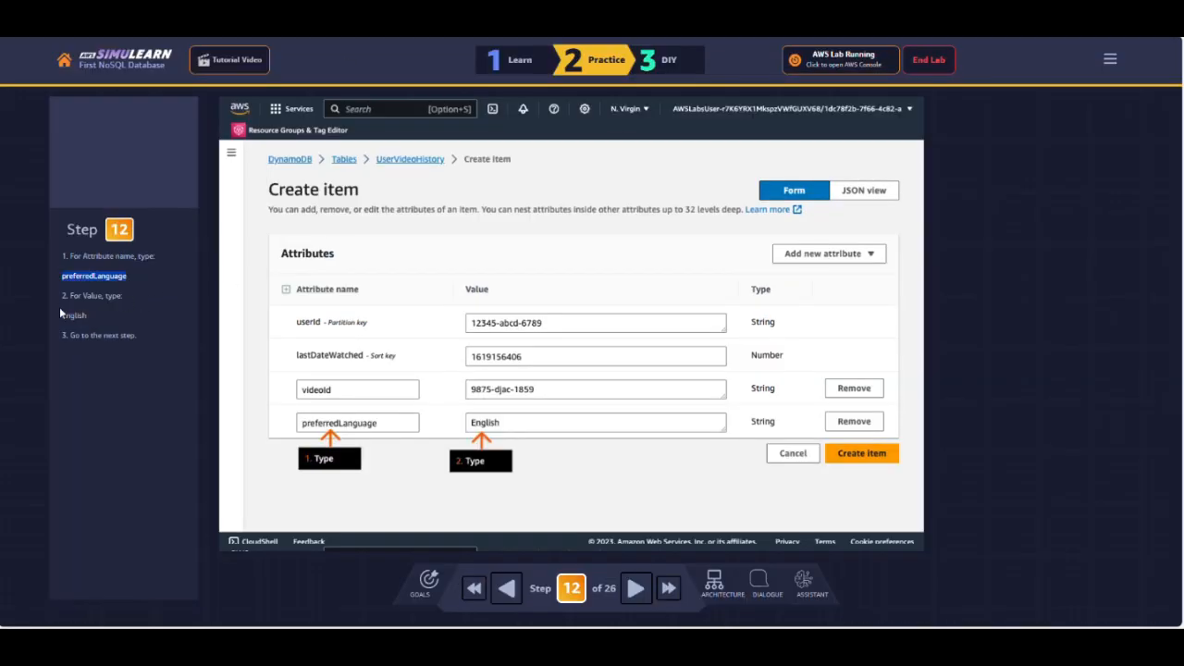
Set the preferredLanguage attribute's value to English, as given in the lab guide
left_click_drag(61, 315, 93, 323)
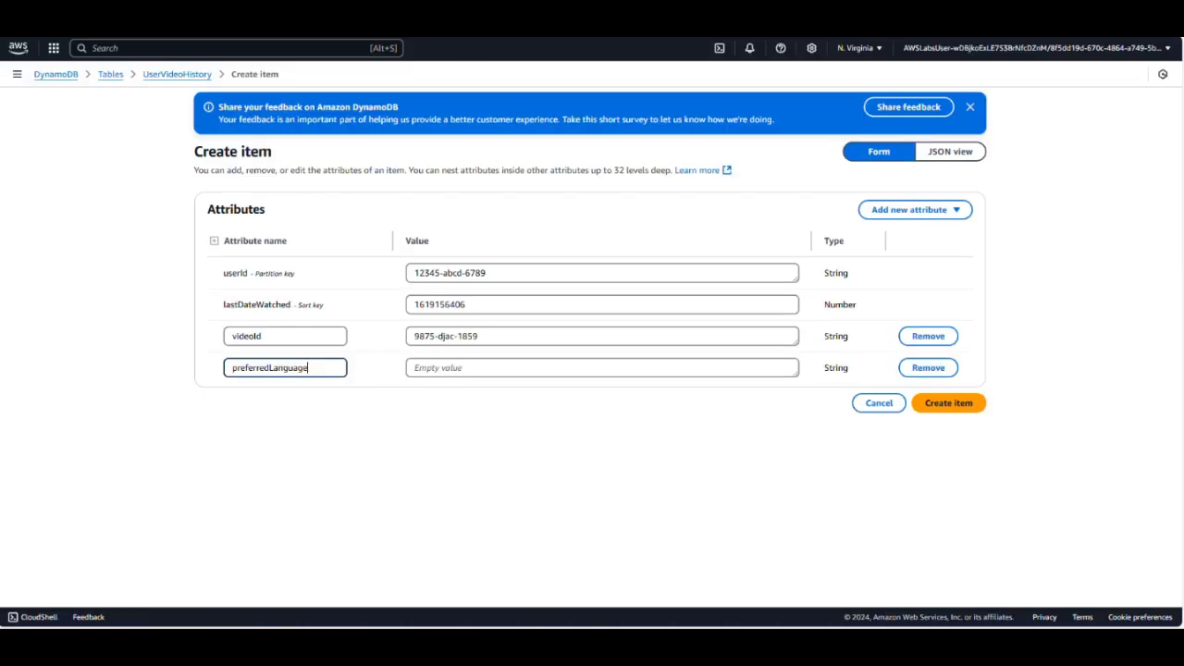
left_click(435, 369)
type("English")
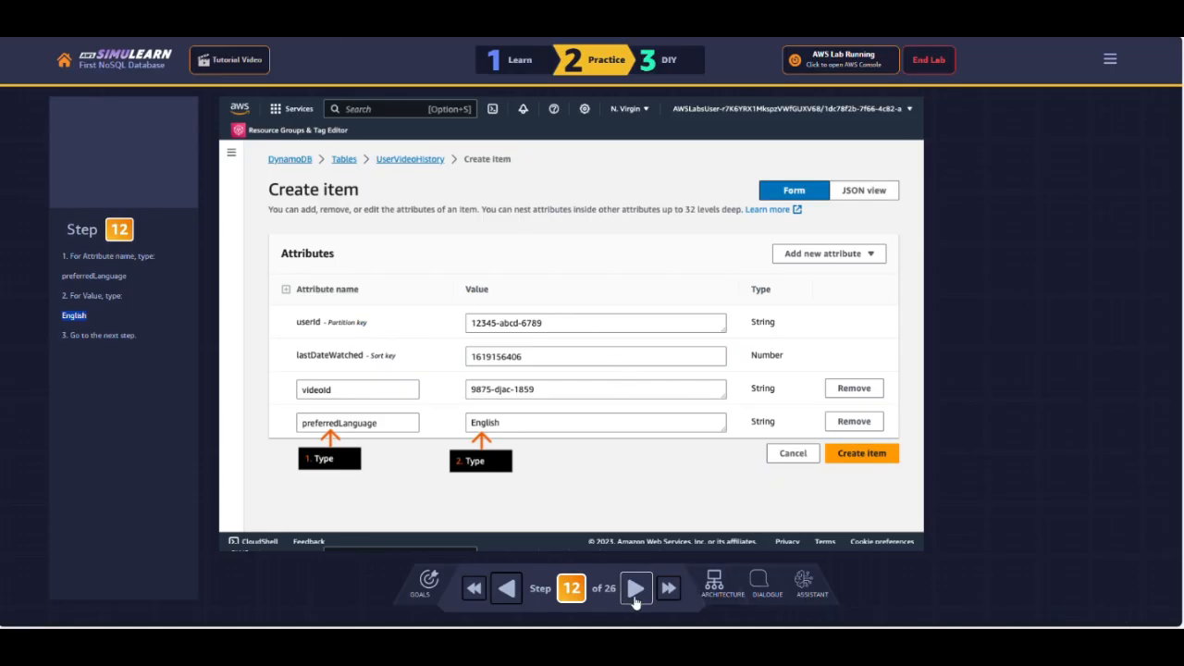
Add a List attribute to the item and name it supportedDeviceTypes, copied from step 14 of the lab guide
left_click(633, 600)
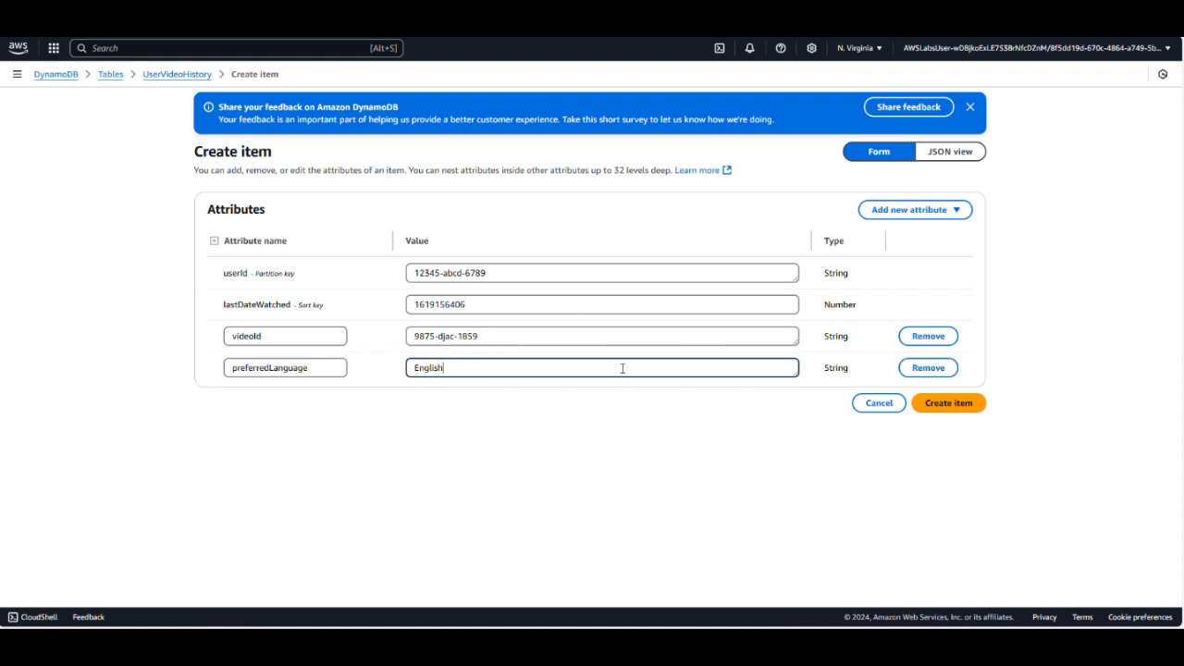
left_click(915, 214)
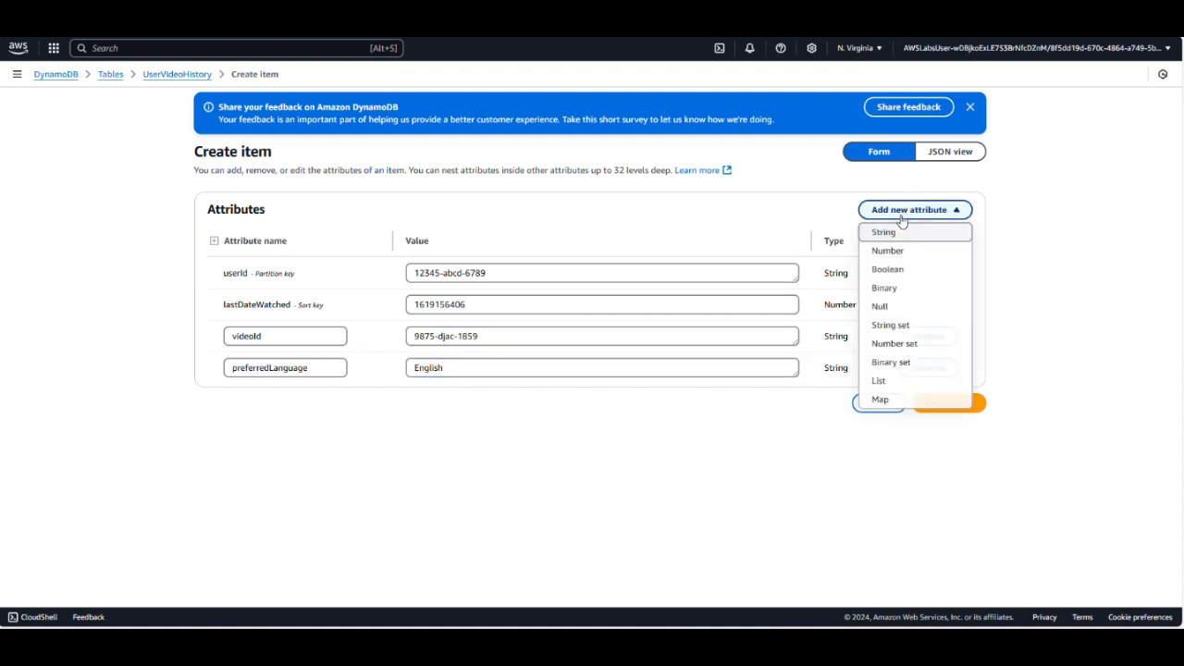
left_click(908, 382)
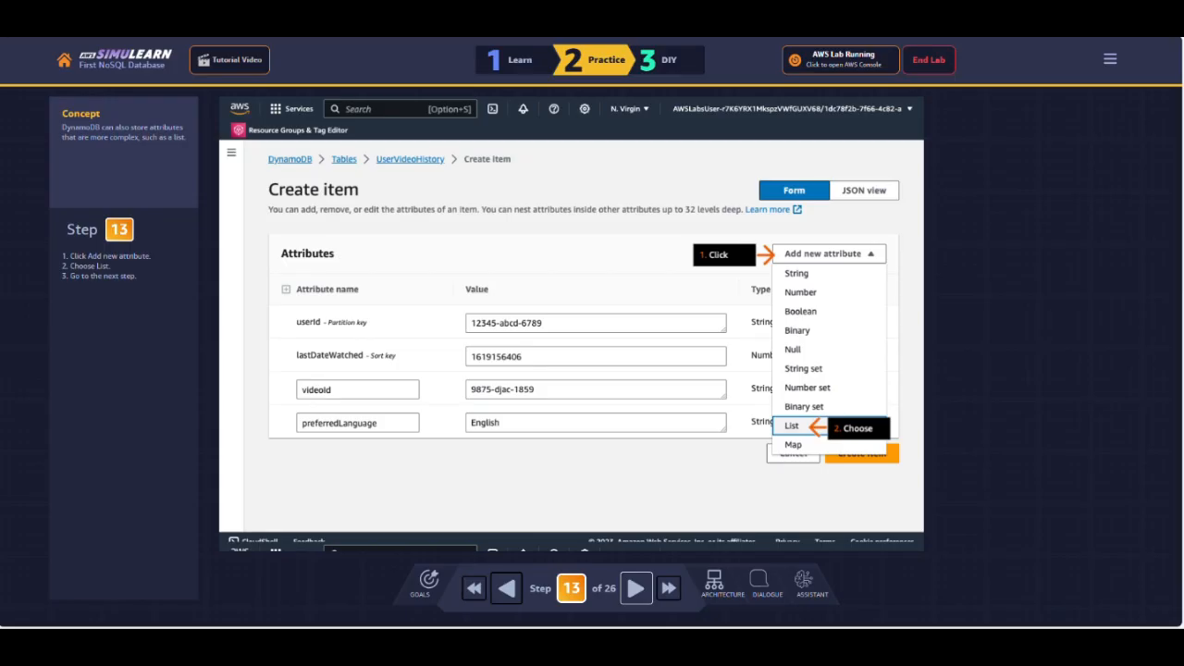
left_click(638, 588)
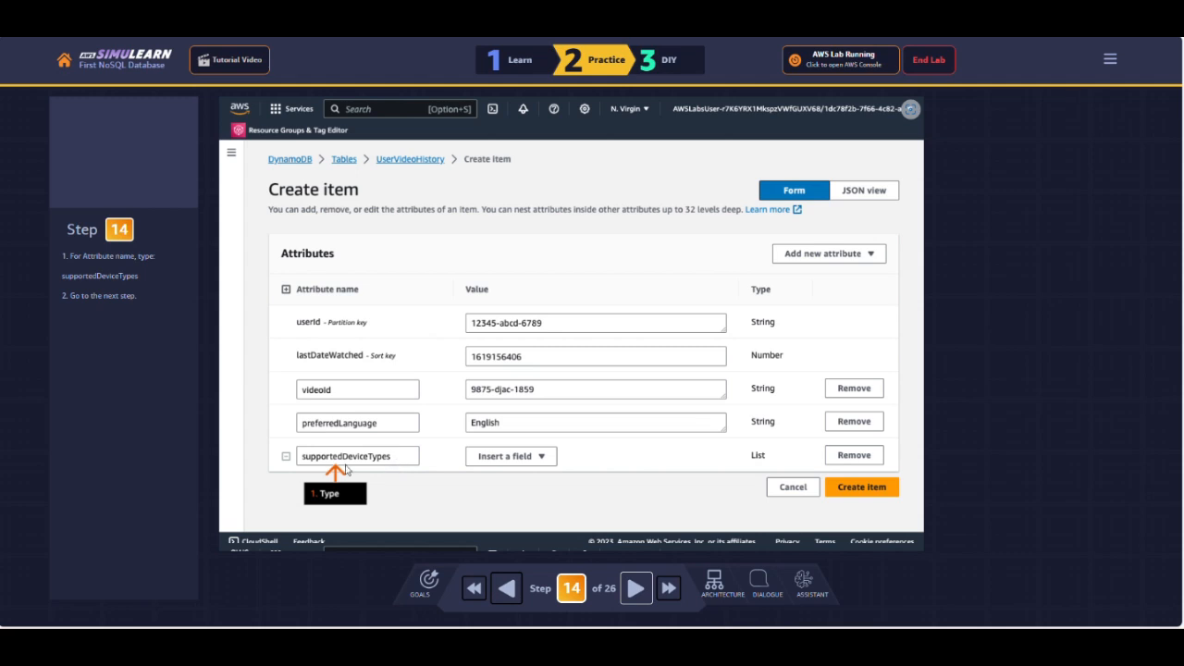
left_click_drag(56, 275, 137, 276)
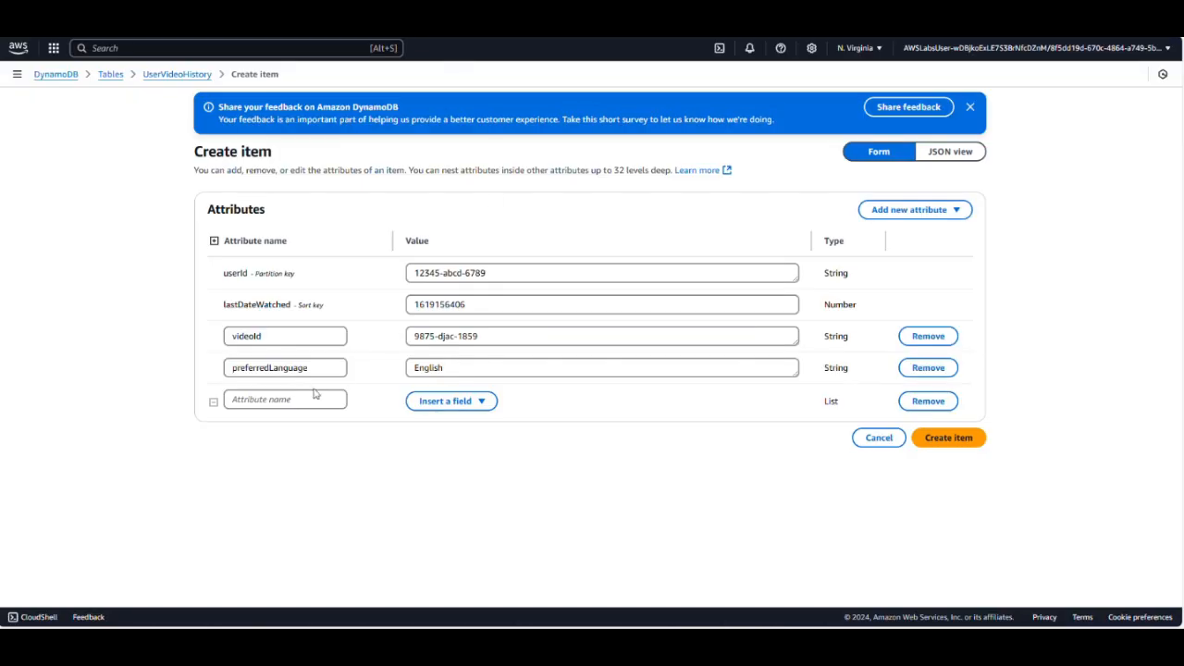
left_click(274, 402)
key("ctrl+v")
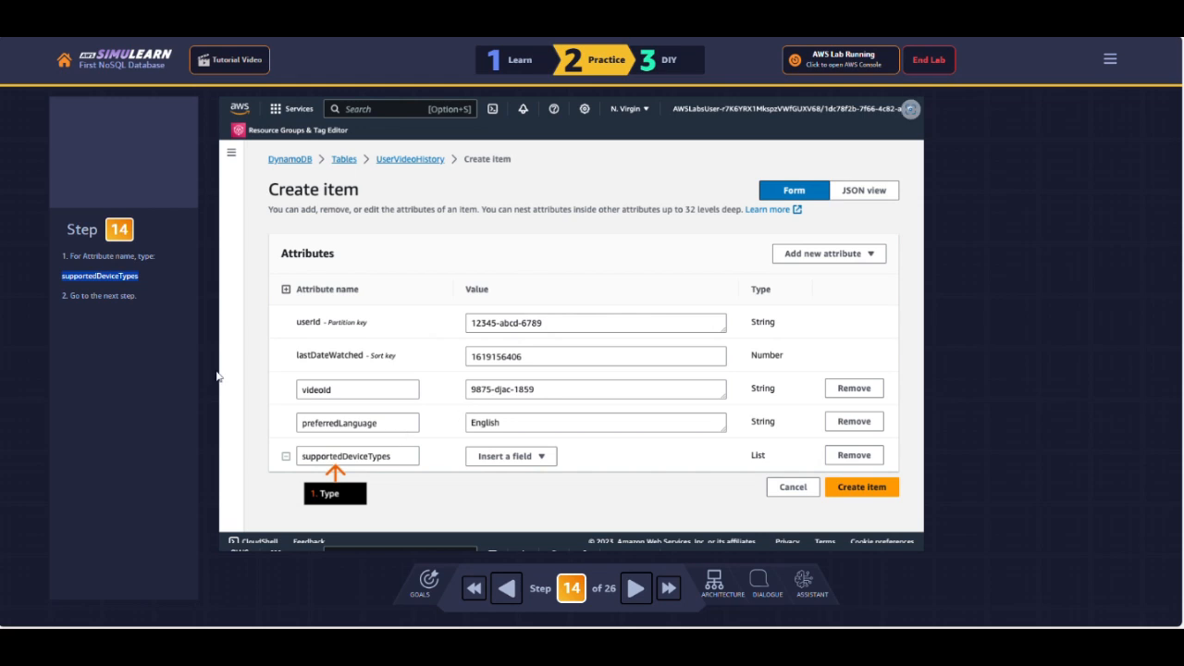
Insert a String field into the supportedDeviceTypes list and set its value to Amazon Fire TV, copied from step 16 of the lab guide
left_click(636, 589)
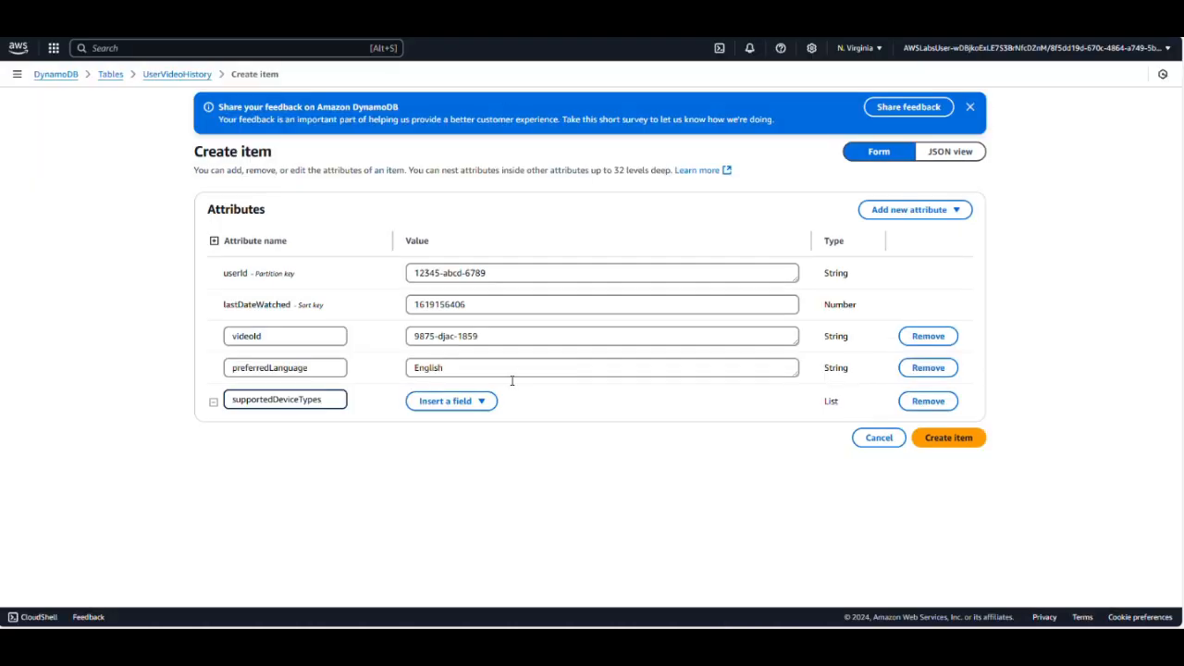
left_click(463, 403)
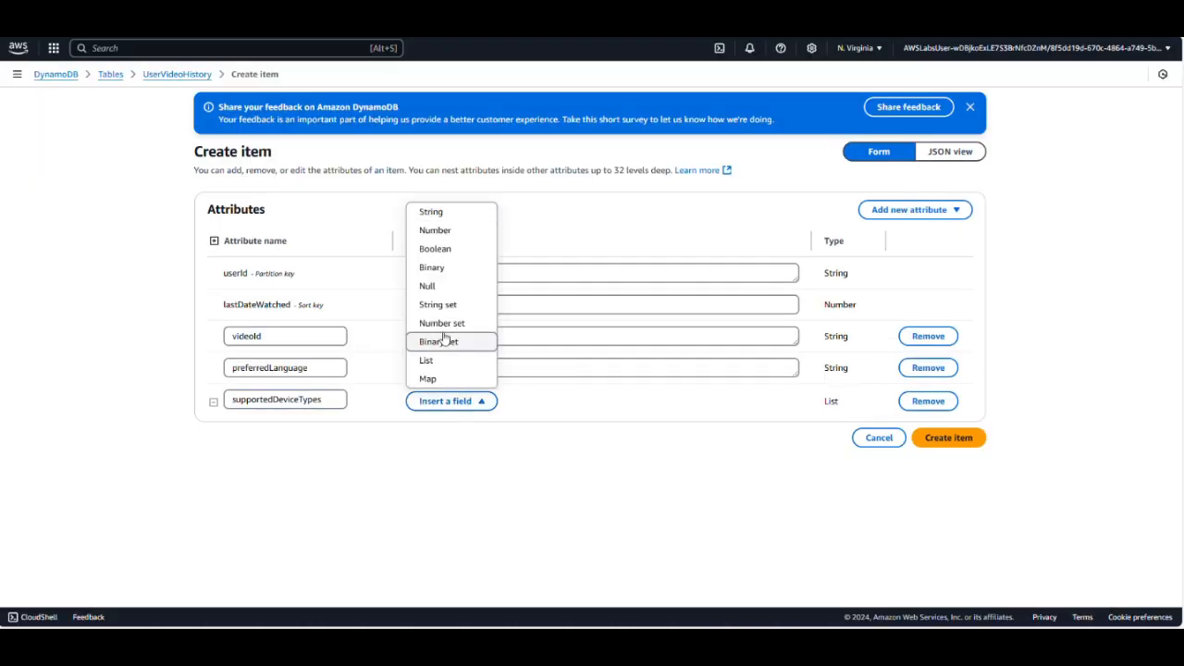
left_click(431, 212)
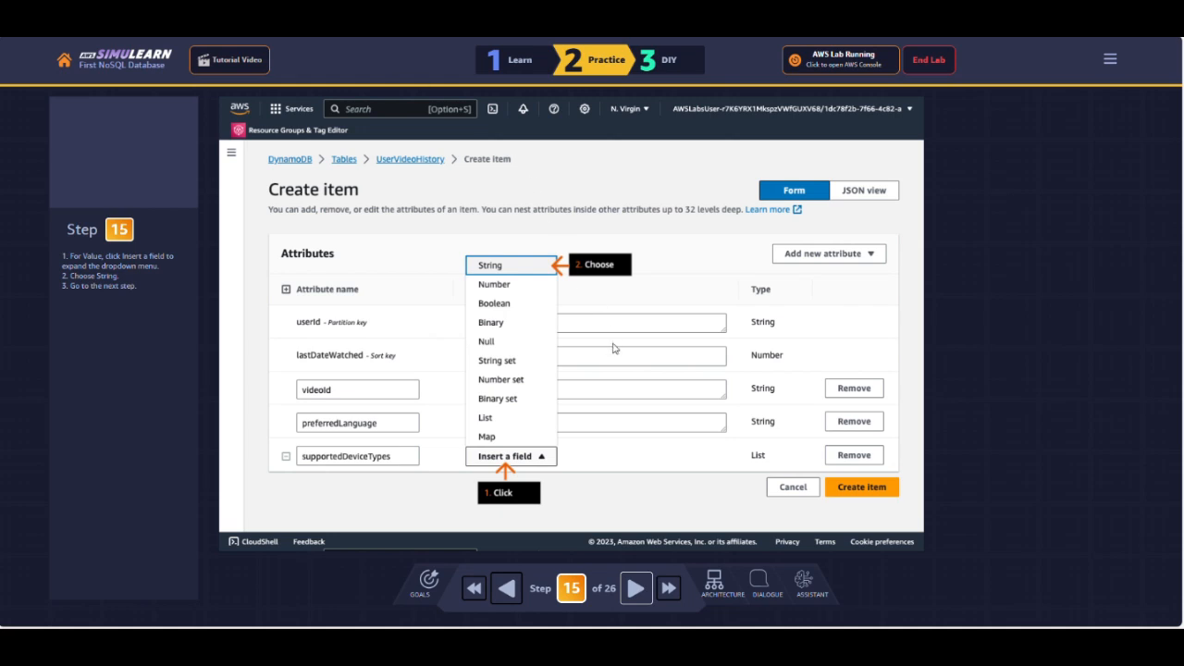
left_click(636, 597)
left_click_drag(58, 320, 120, 320)
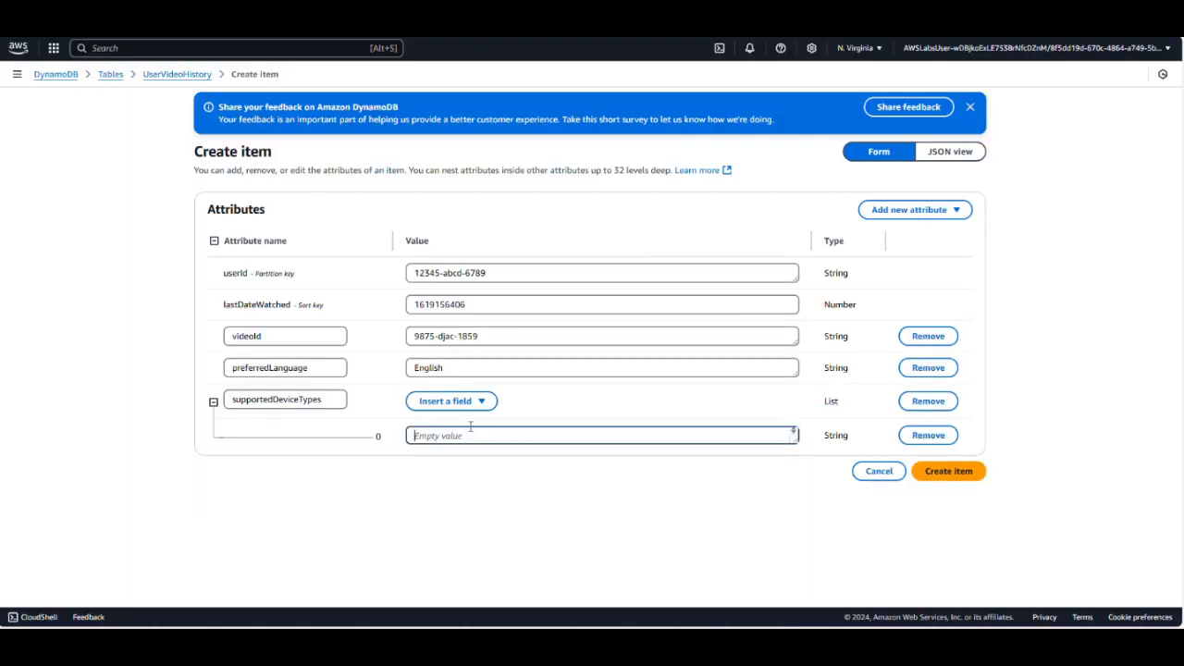
key("ctrl+v")
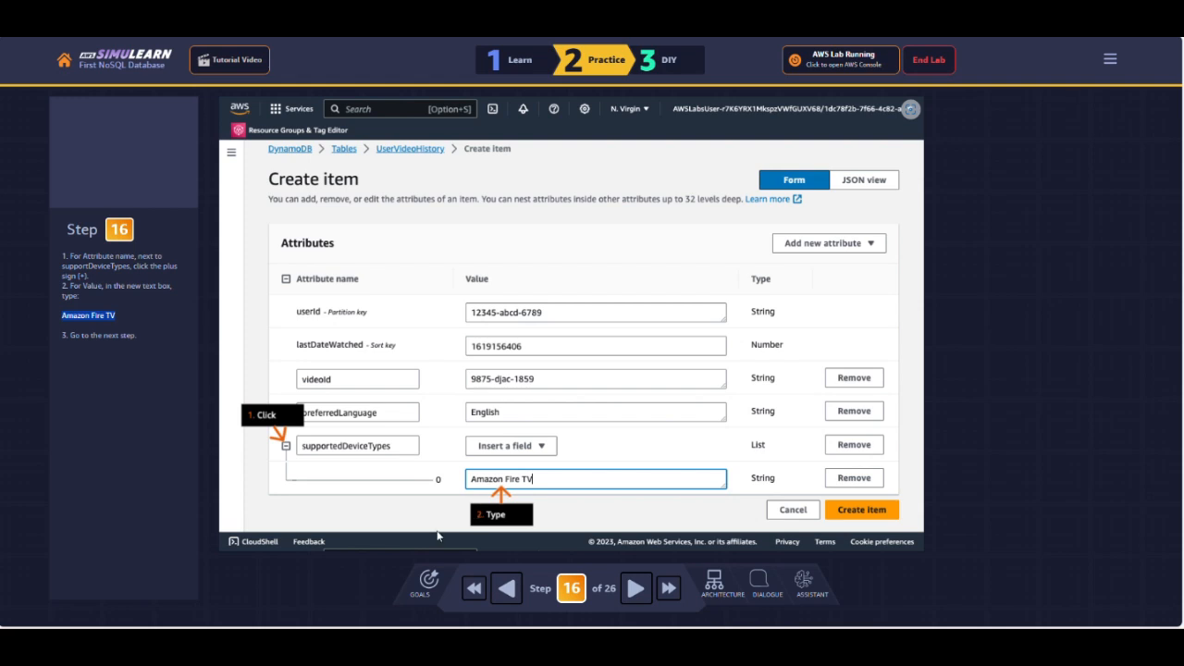
Insert a second String field into the supportedDeviceTypes list with the value Amazon Fire Tablet, copied from step 18 of the lab guide
left_click(638, 601)
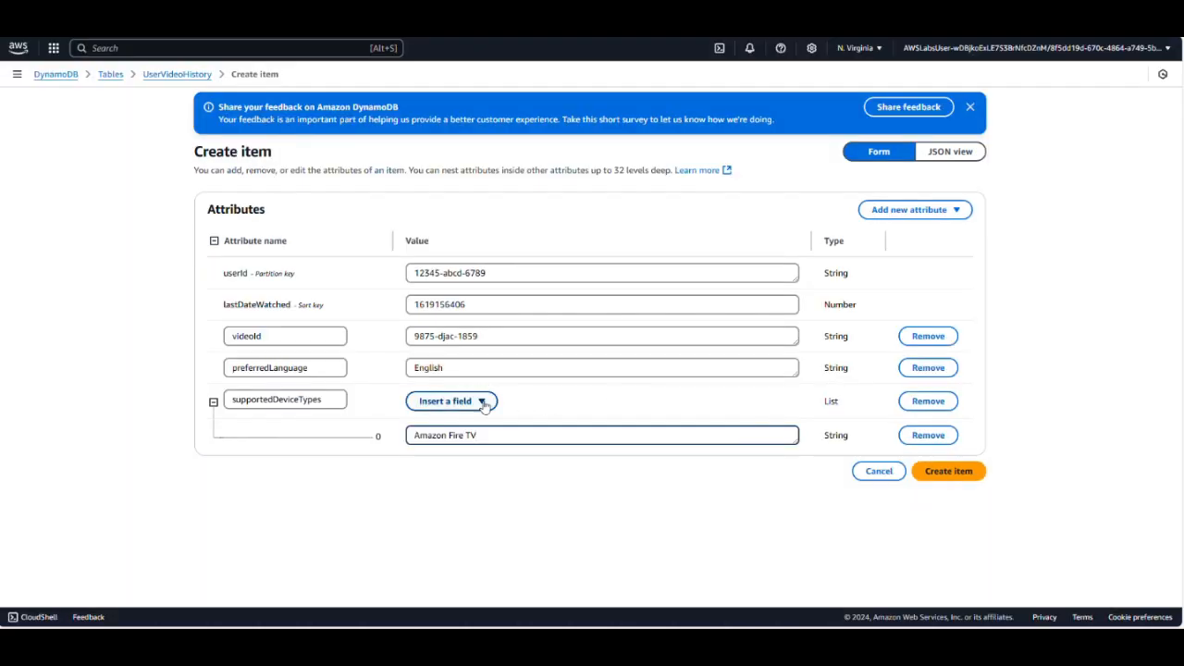
left_click(483, 402)
left_click(450, 211)
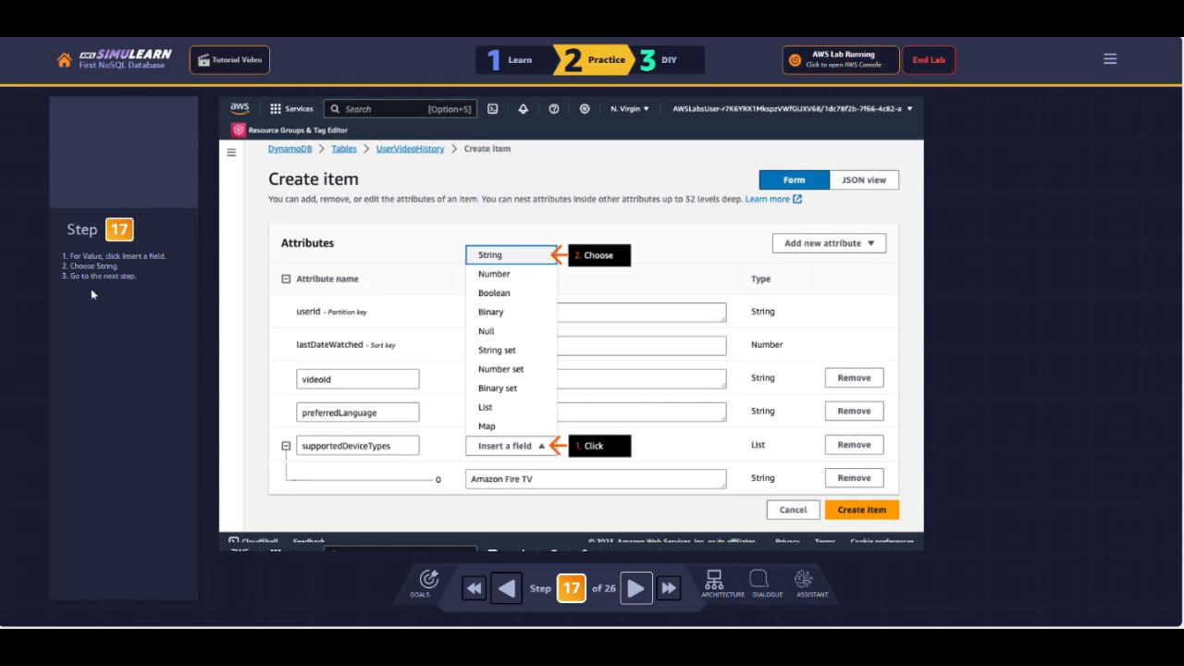
left_click(632, 597)
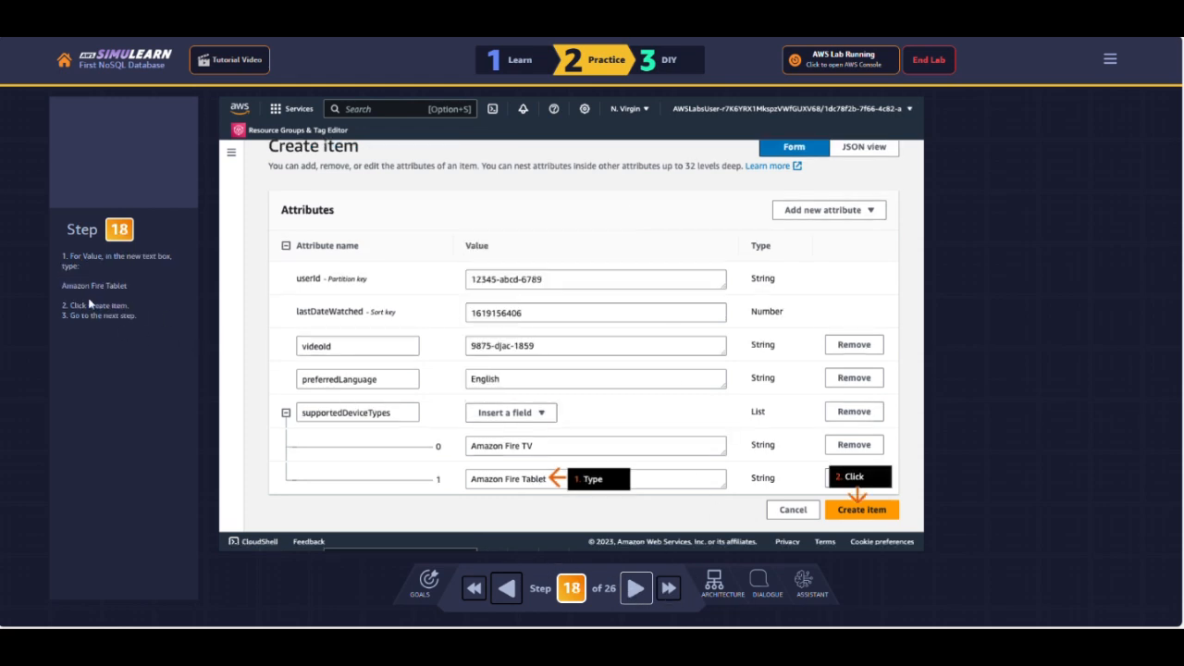
left_click_drag(62, 285, 126, 286)
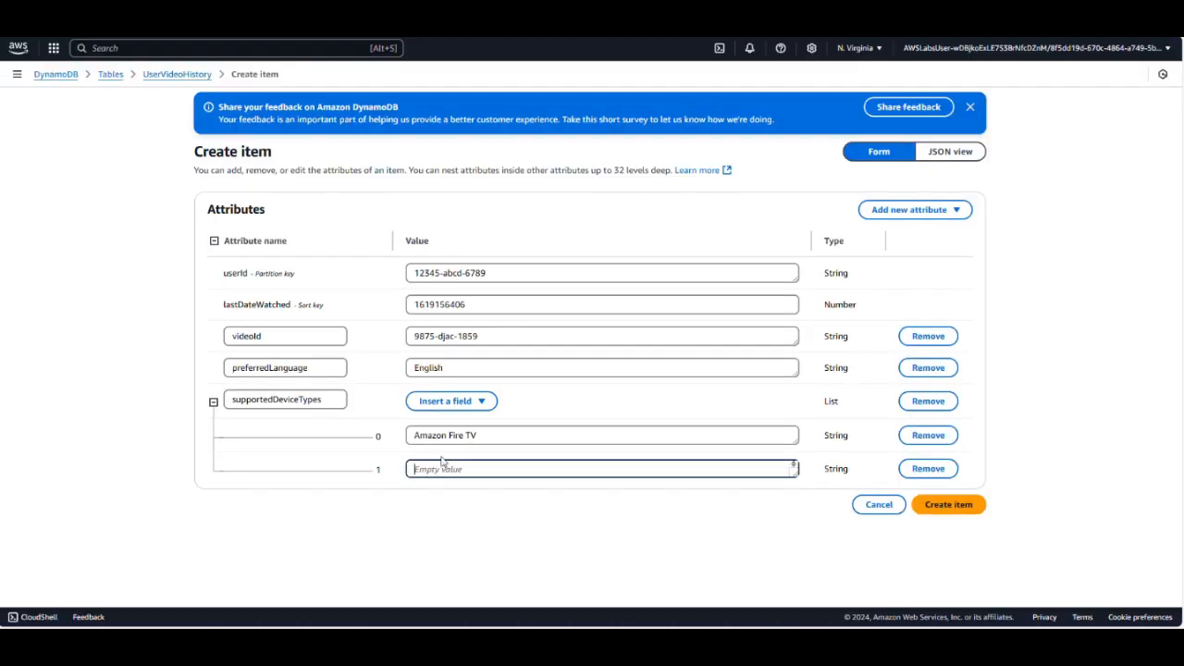
type("Amazon Fire Tablet")
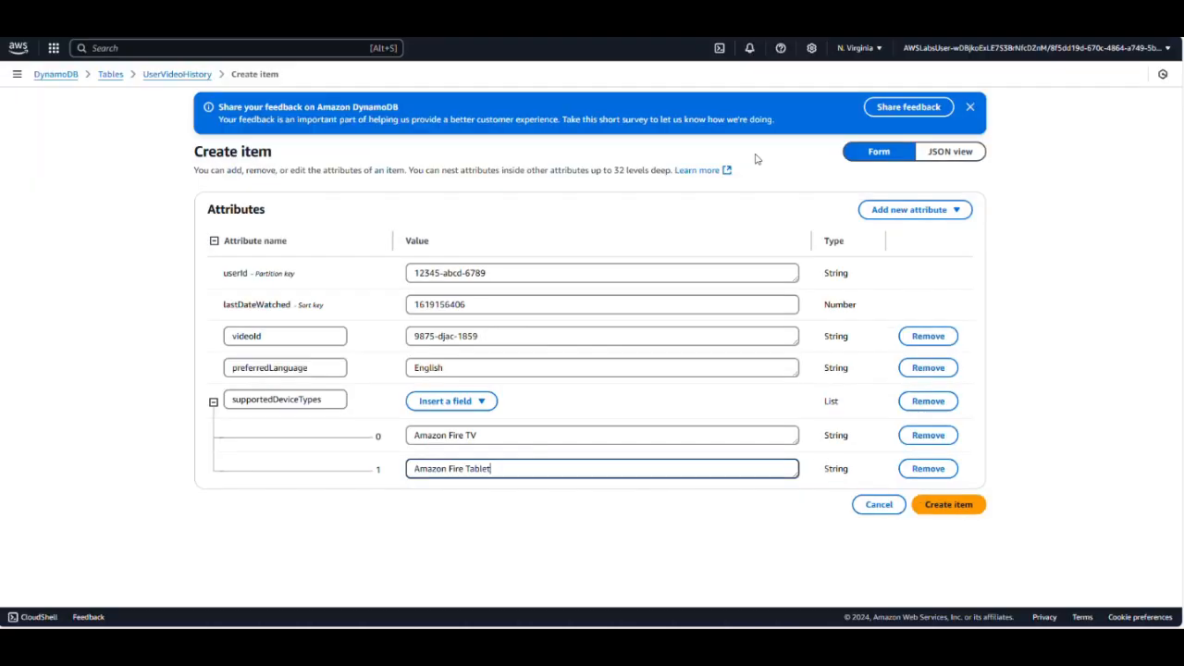
Create the item with its attributes, then open it from the UserVideoHistory items for editing
left_click(953, 505)
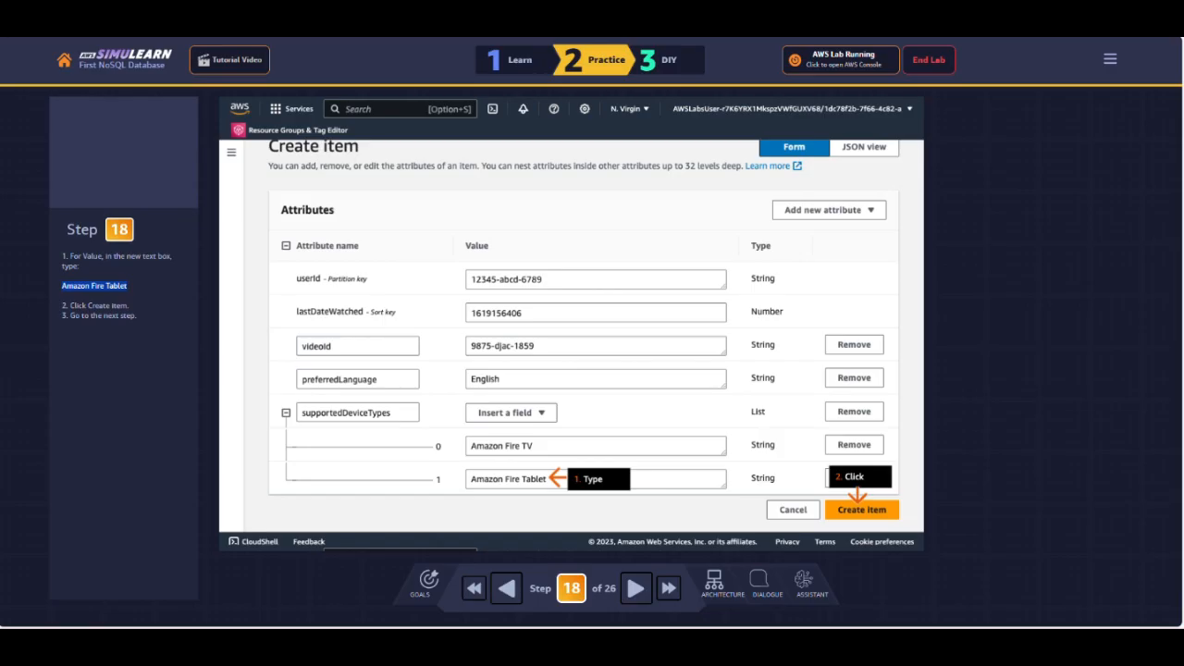
left_click(635, 588)
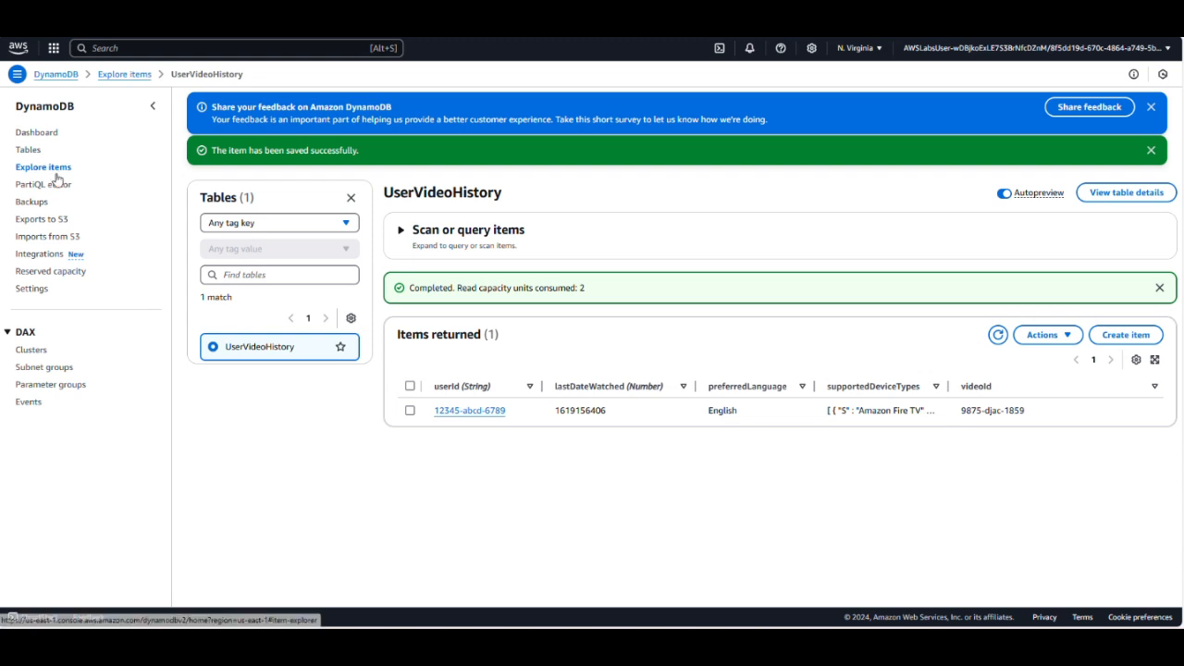
left_click(479, 412)
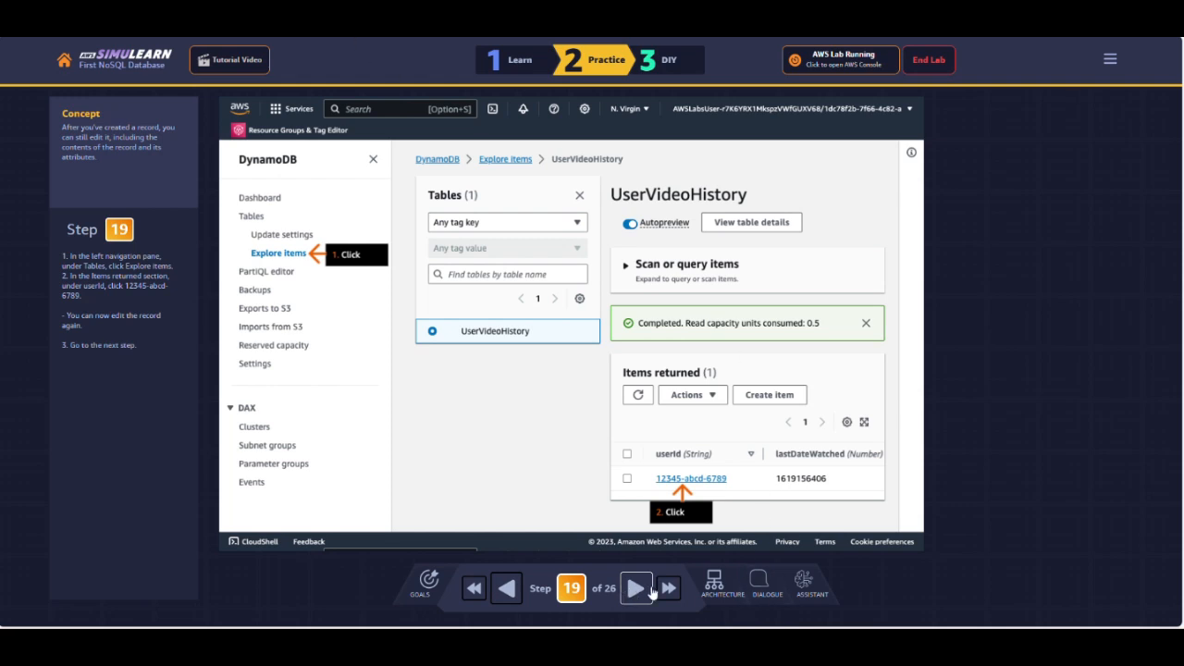
Add a Number attribute to the existing item and name it lastStopTime, copied from step 21 of the lab guide
left_click(650, 591)
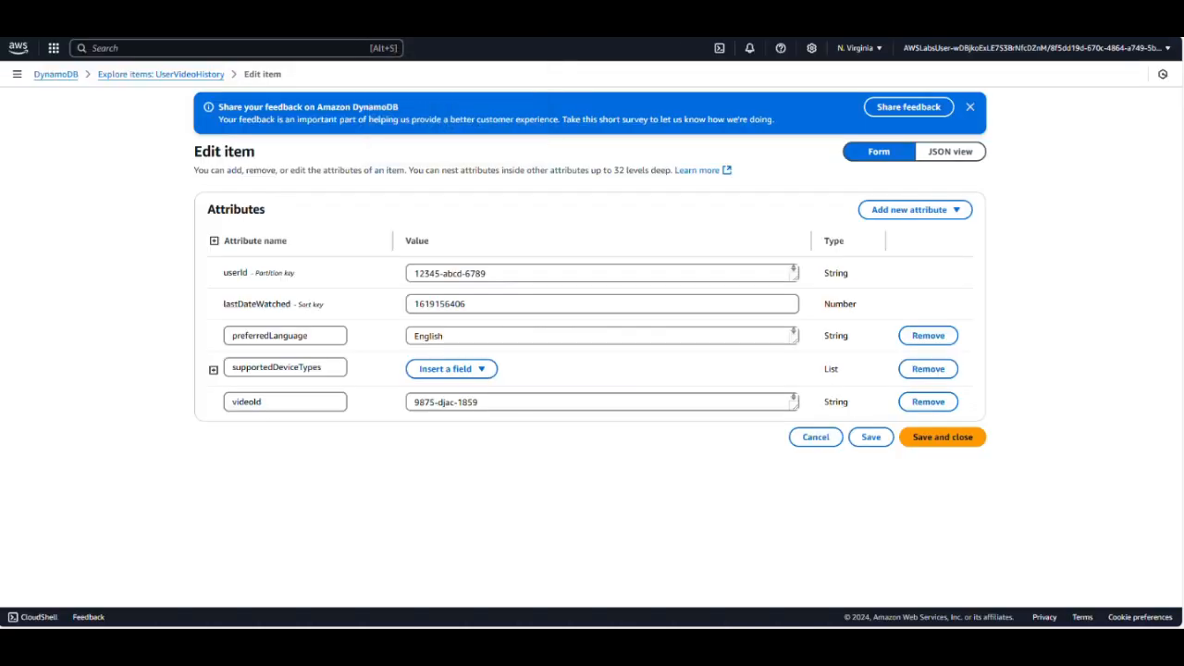
left_click(915, 211)
left_click(894, 255)
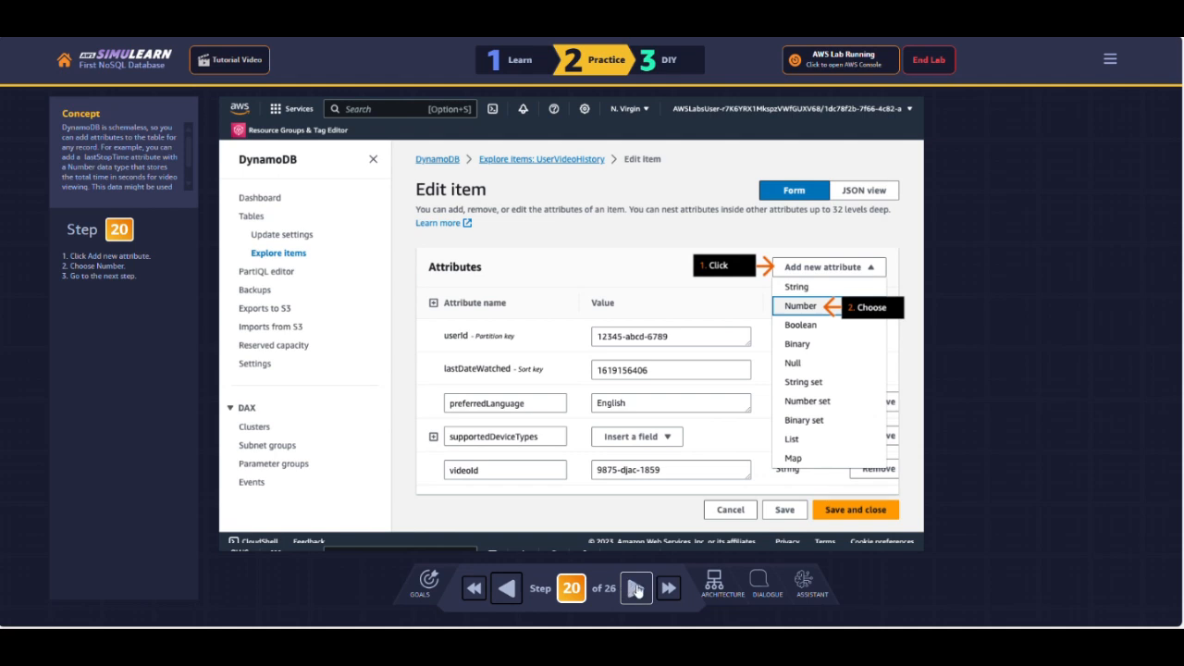
left_click(638, 589)
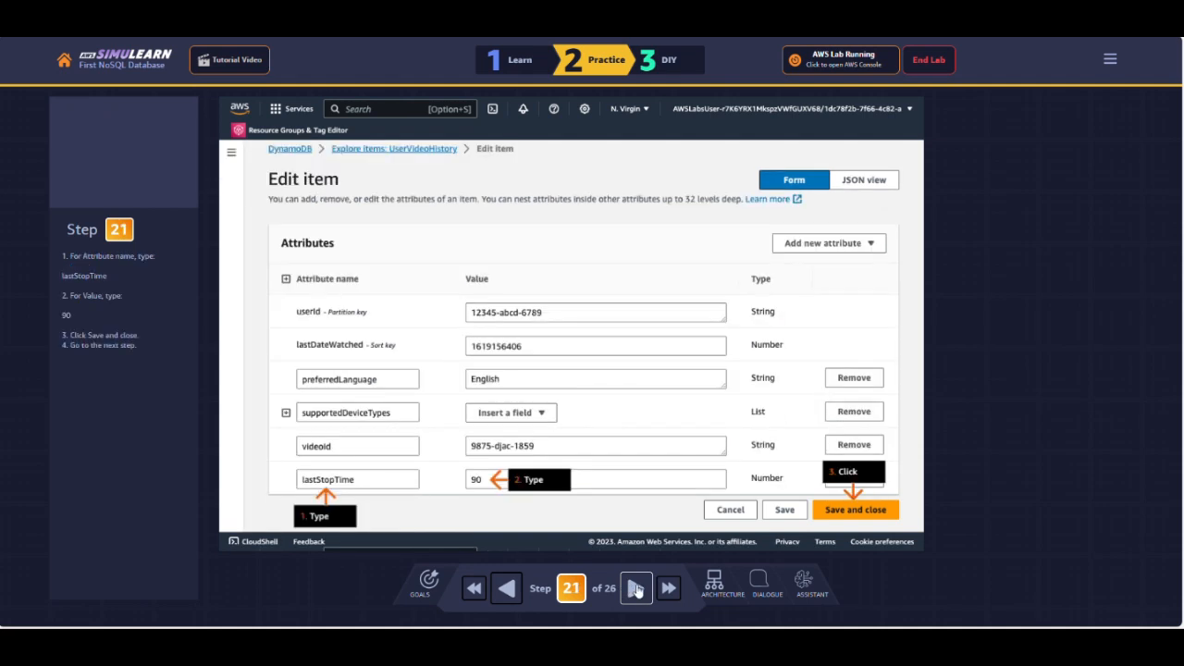
left_click_drag(62, 276, 109, 277)
right_click(92, 279)
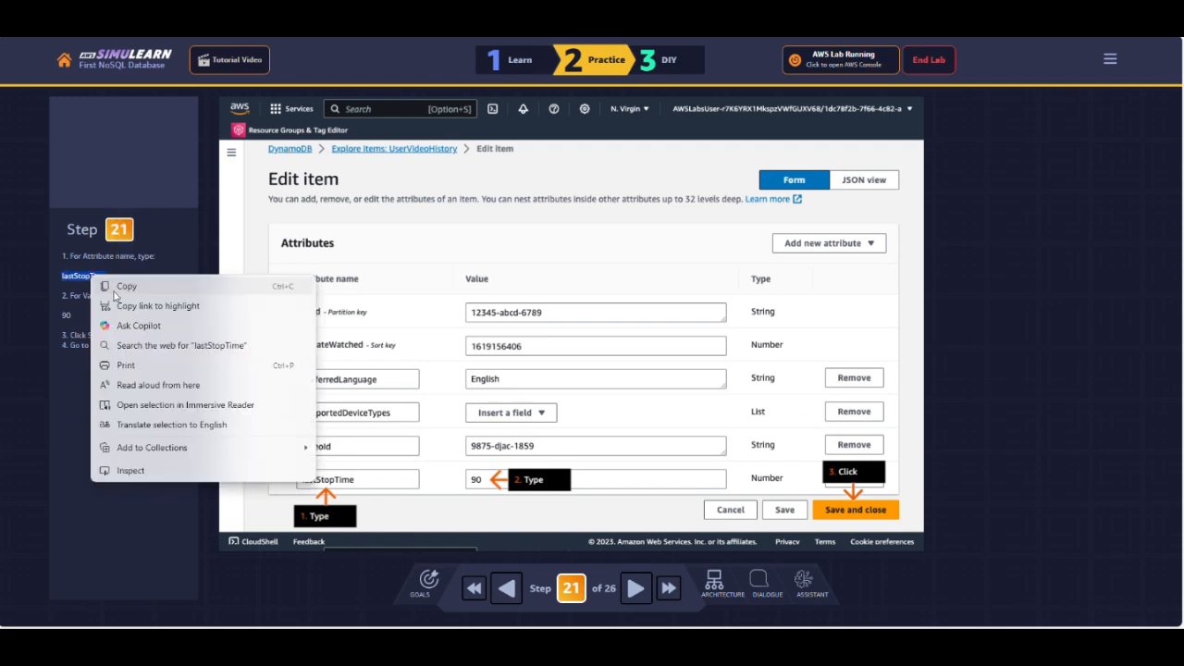
left_click(119, 289)
key("ctrl+Tab")
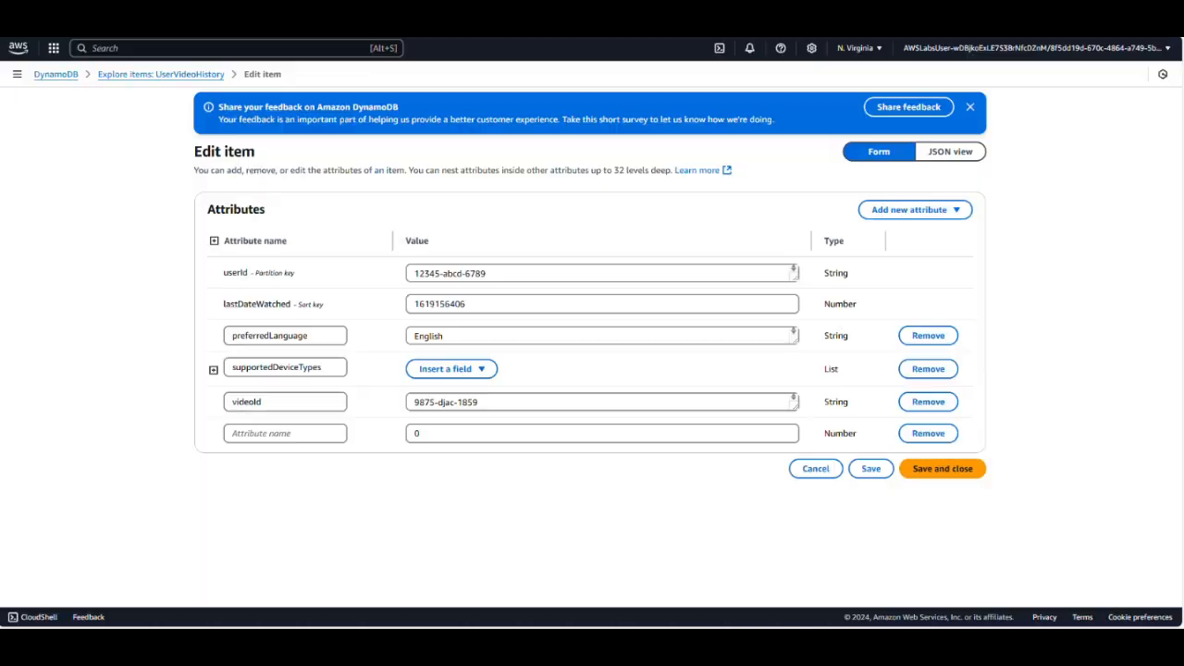
left_click(267, 431)
key("ctrl+v")
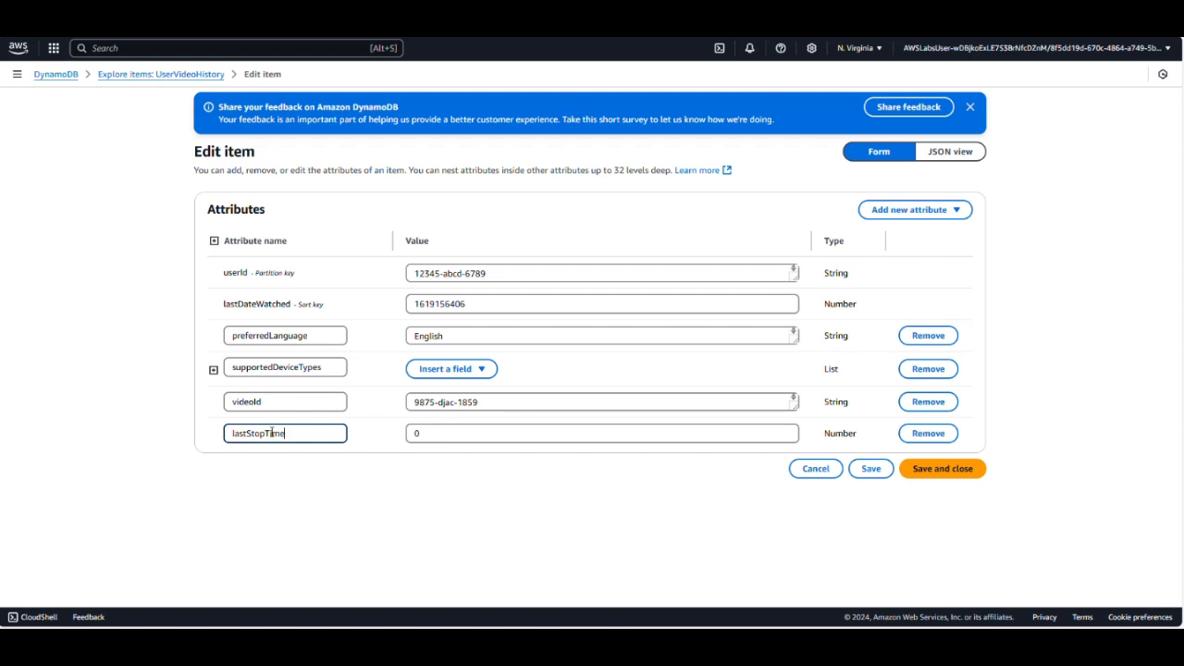
Set the lastStopTime attribute's value to 90, as given in the lab guide, and save and close the item
key("ctrl+Tab")
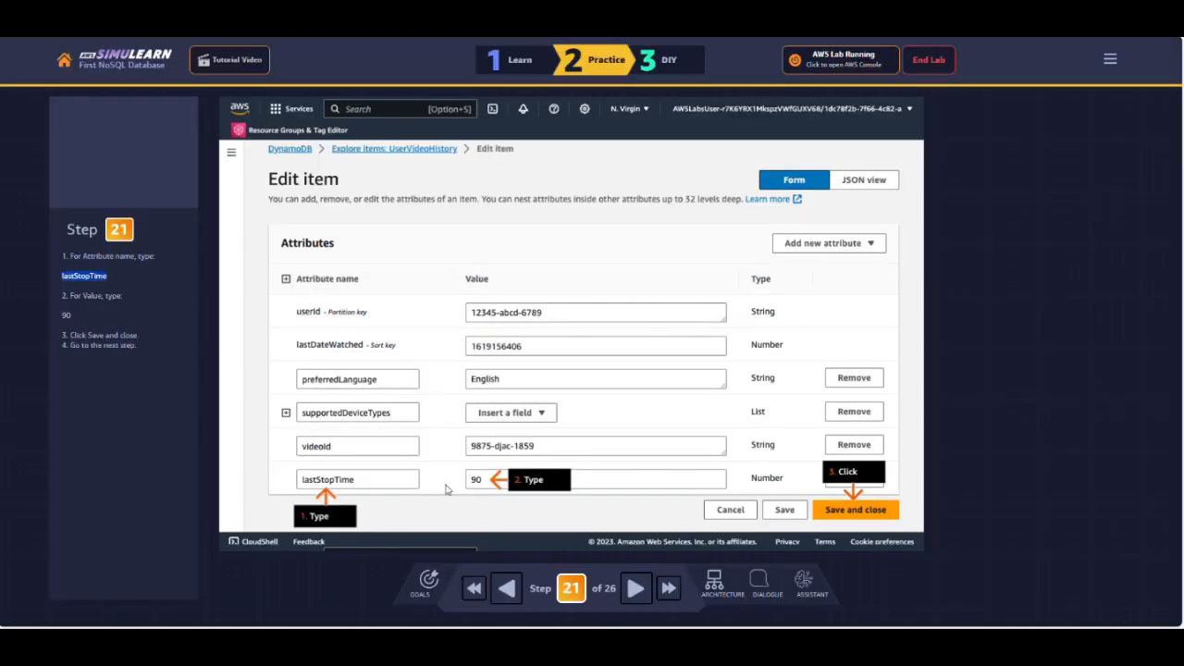
double_click(65, 315)
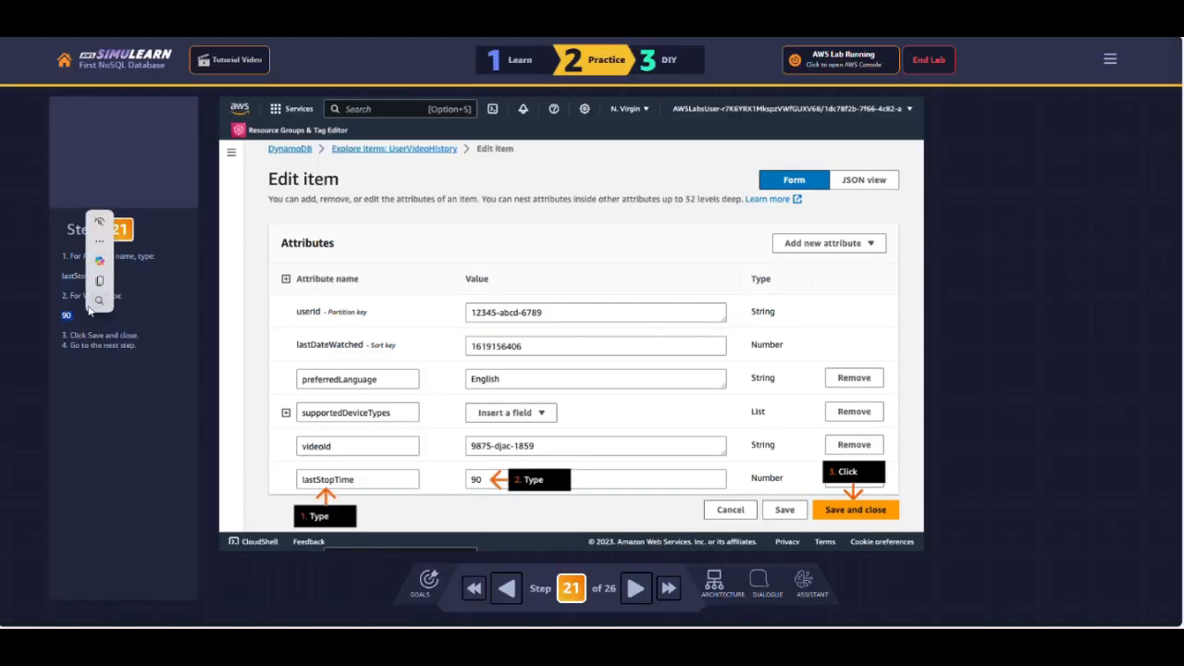
key("ctrl+Tab")
left_click_drag(430, 436, 413, 443)
key("ctrl+v")
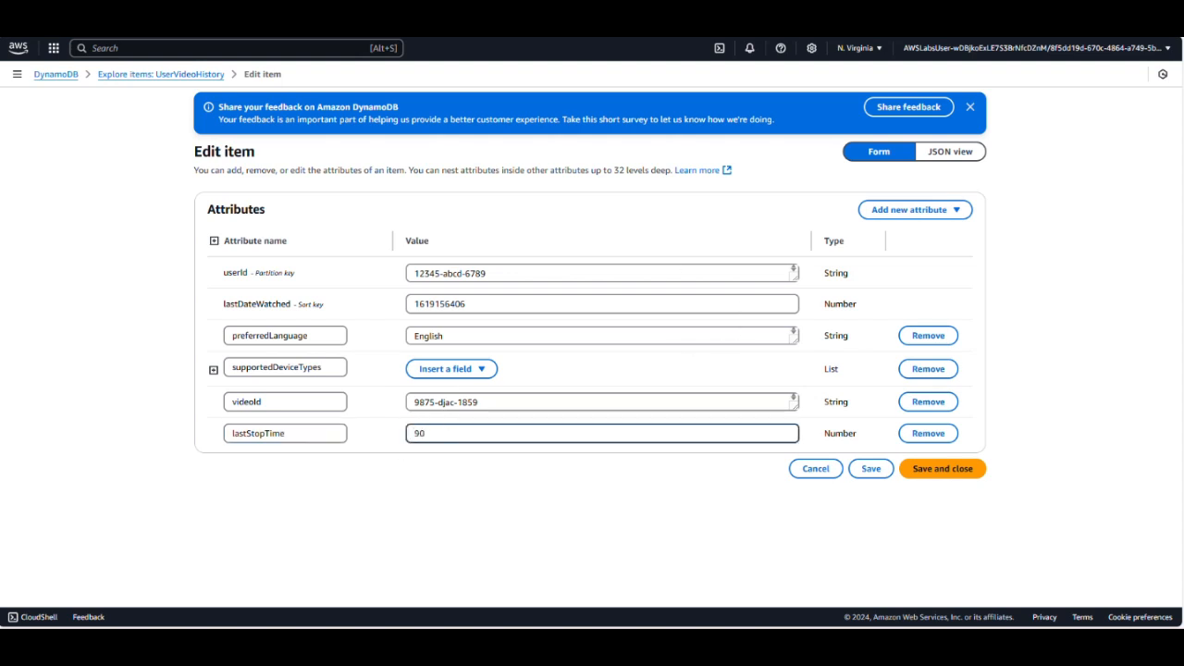
key("ctrl+Tab")
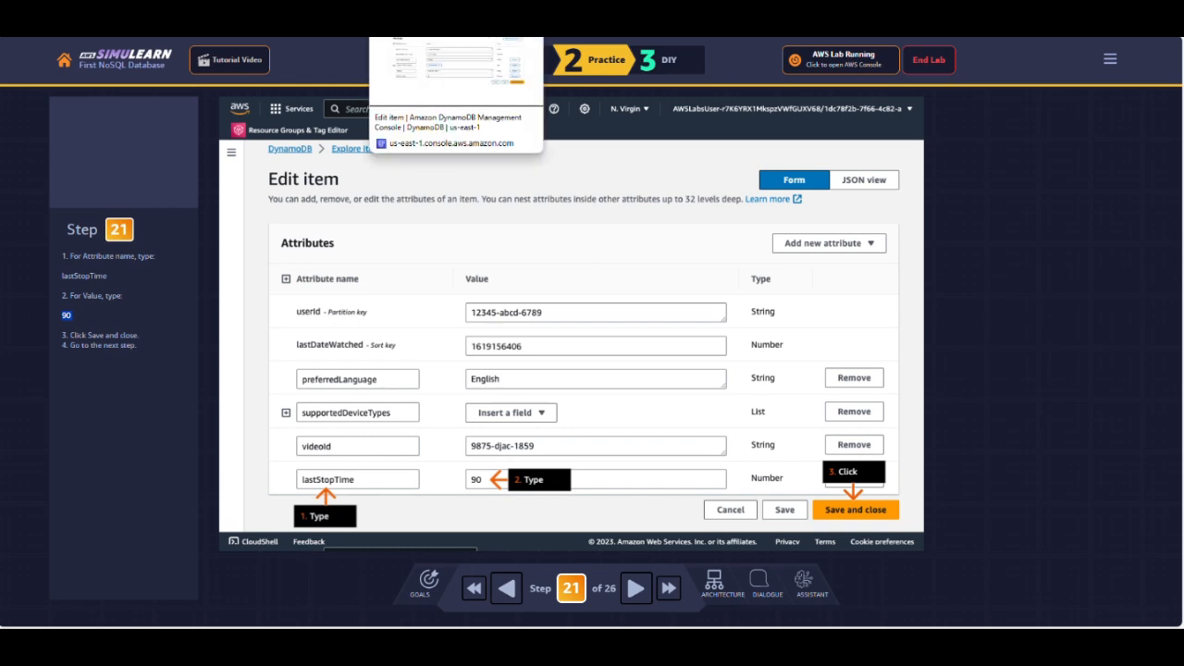
key("ctrl+Tab")
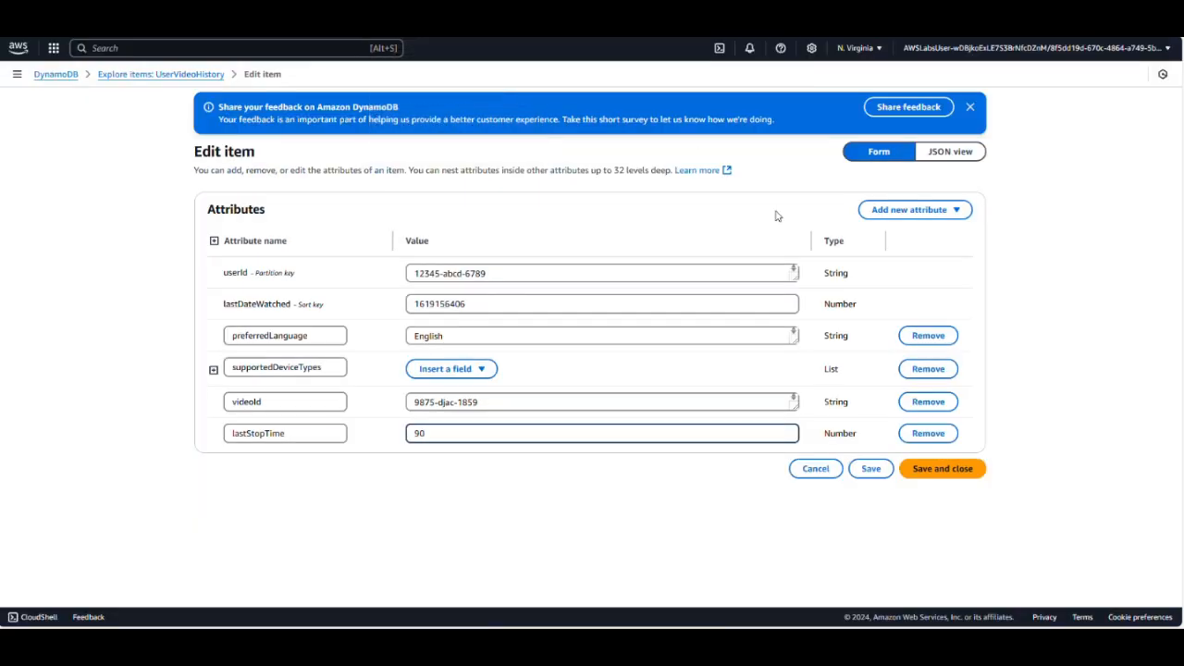
left_click(960, 479)
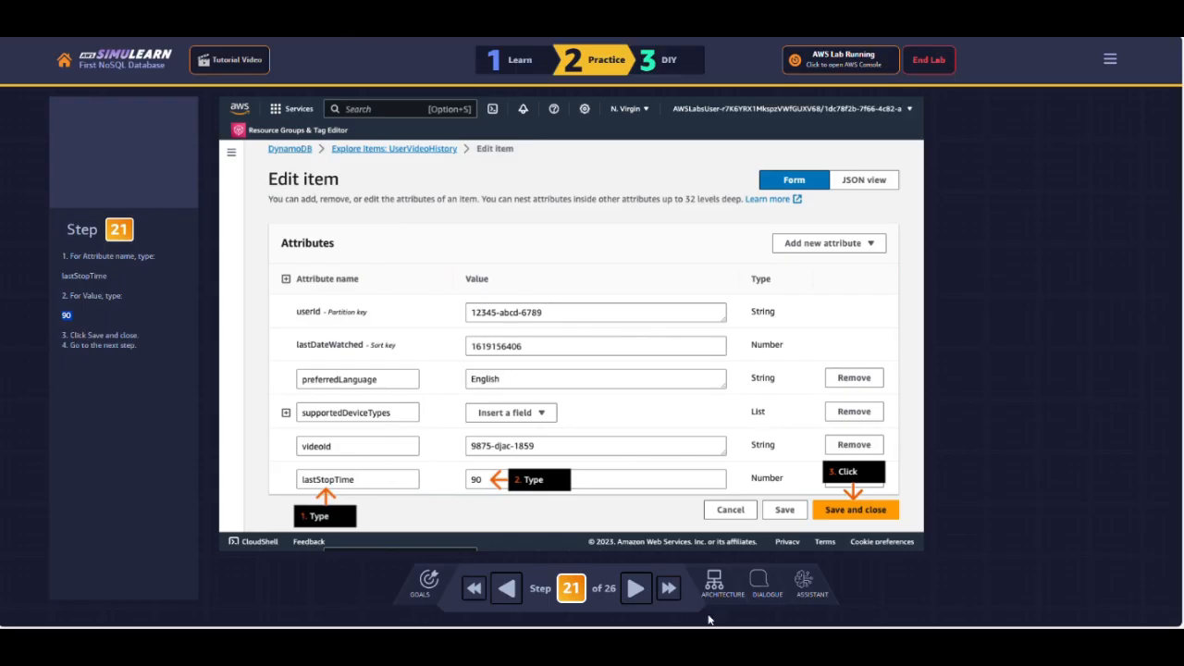
Advance the lab guide to step 22, switch the UserVideoHistory search to Query, and enter the userId partition key copied from that step
left_click(637, 592)
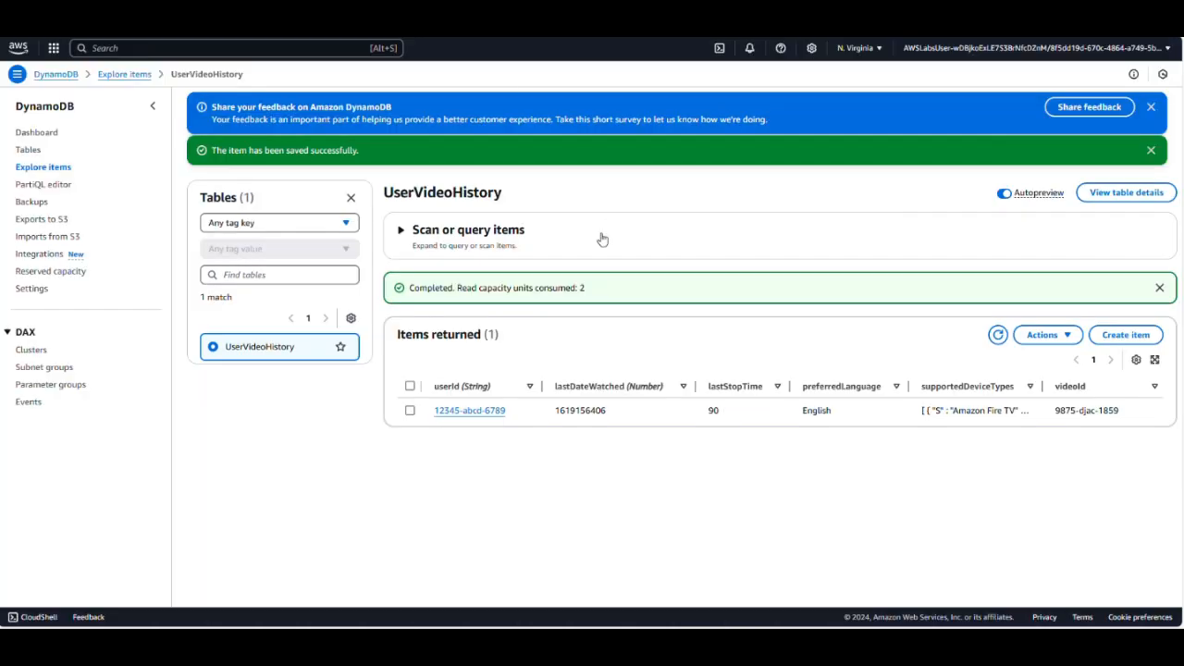
left_click(430, 234)
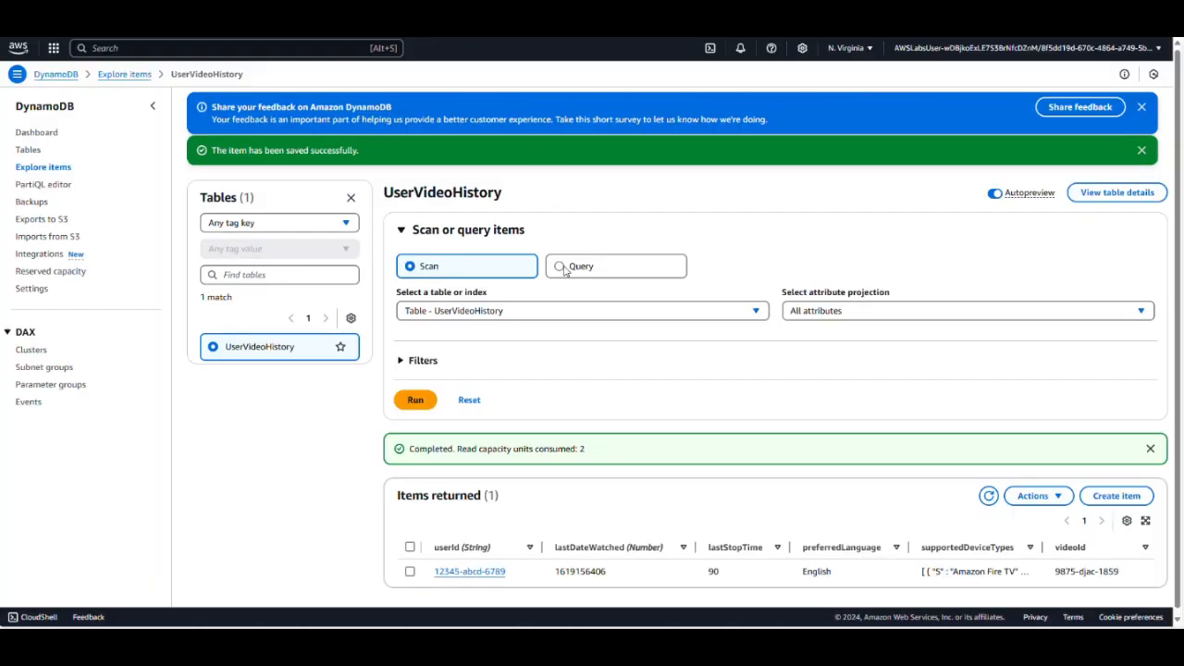
left_click(562, 268)
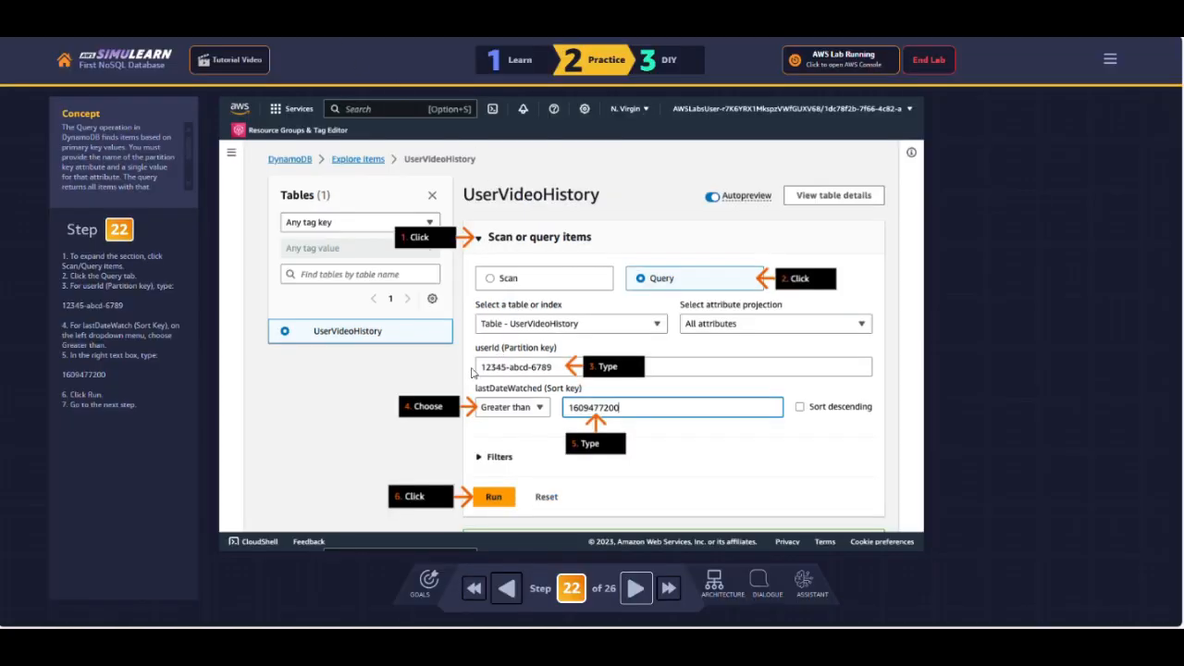
left_click_drag(65, 305, 115, 307)
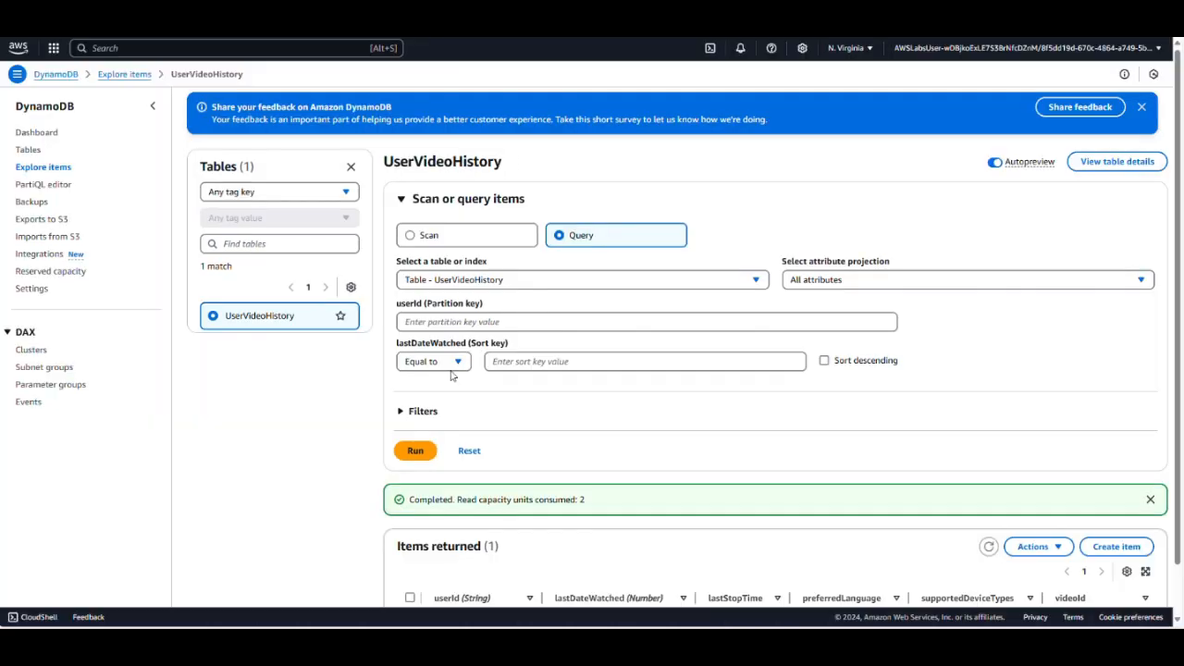
left_click(460, 322)
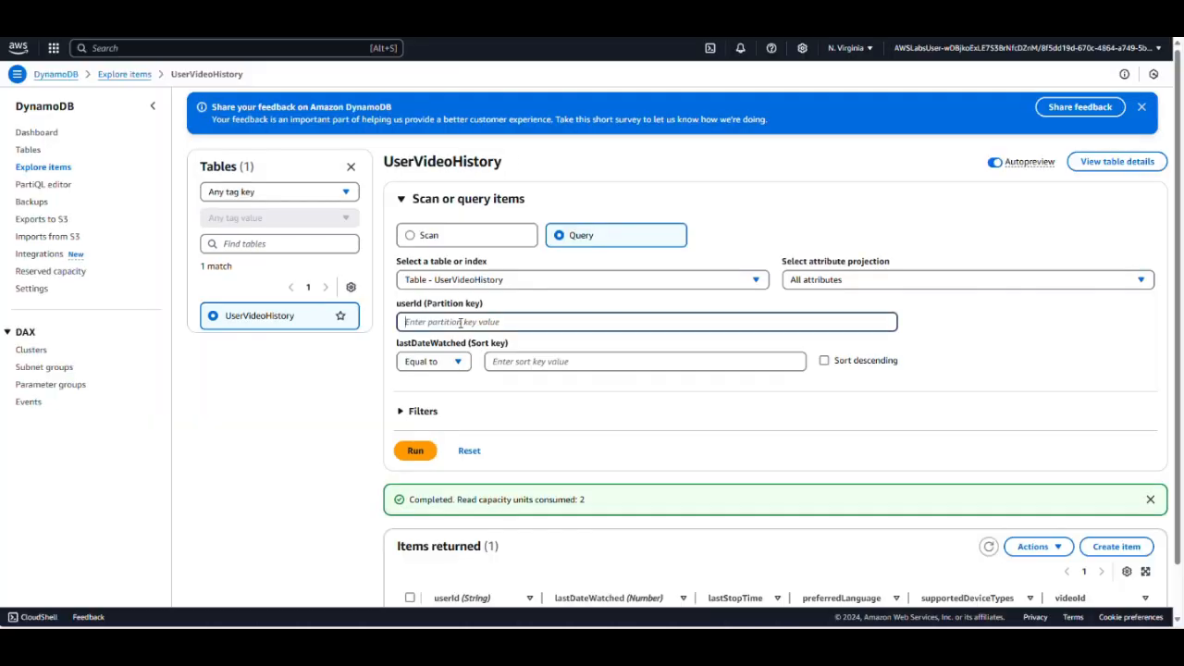
key("ctrl+v")
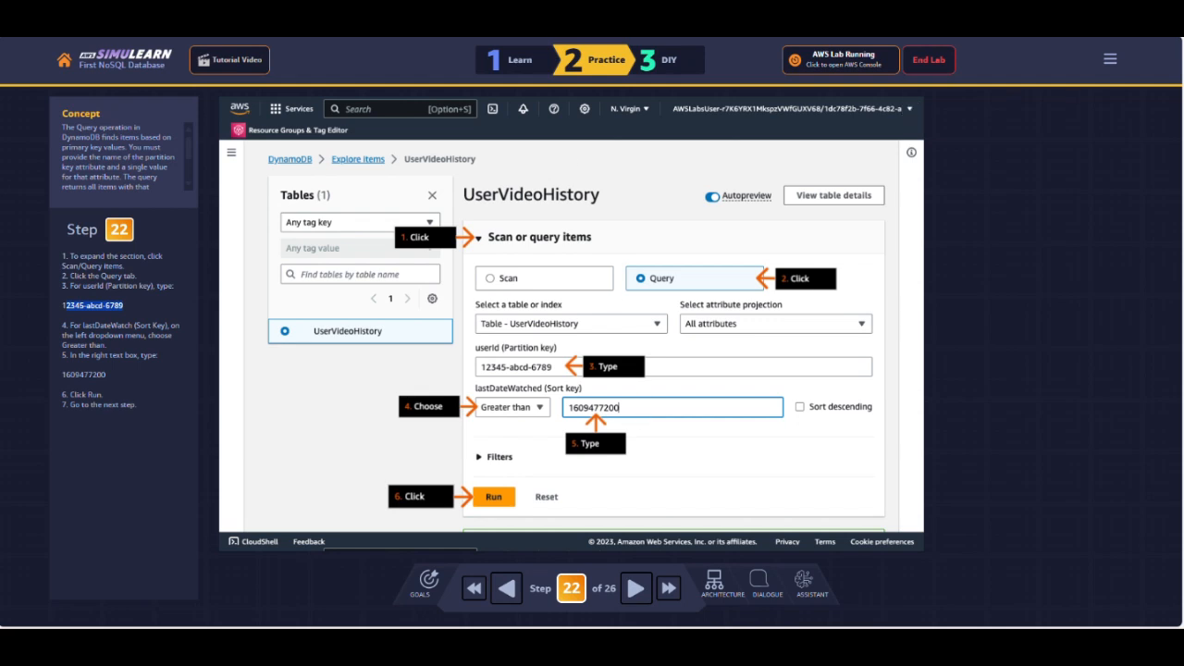
left_click_drag(60, 375, 122, 375)
key("ctrl+c")
key("ctrl+Tab")
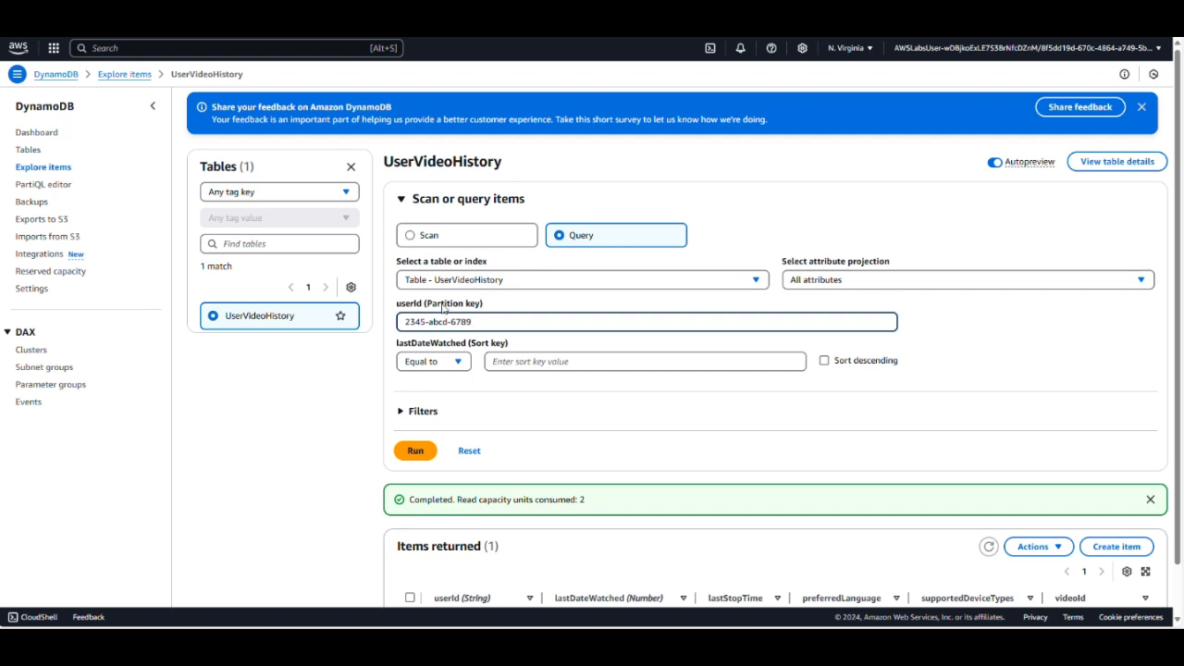
left_click(437, 363)
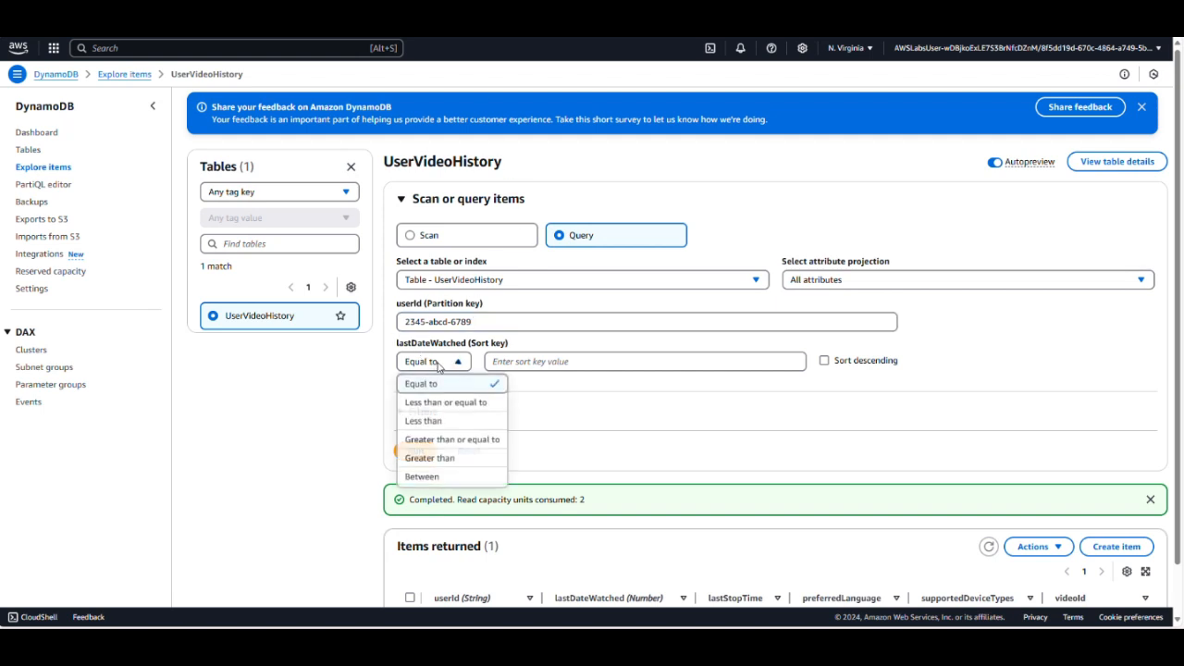
left_click(442, 458)
left_click(525, 364)
key("ctrl+v")
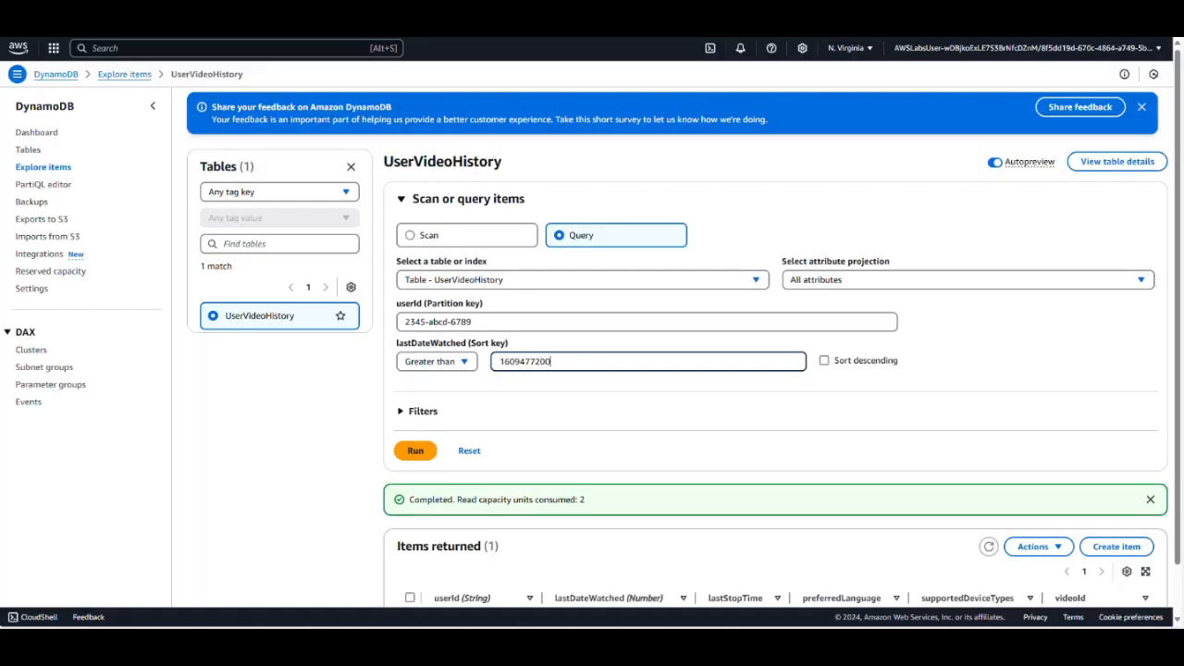
Run the query on the UserVideoHistory table and check the returned items against the entered criteria
left_click(412, 450)
scroll(709, 362, "down", 1)
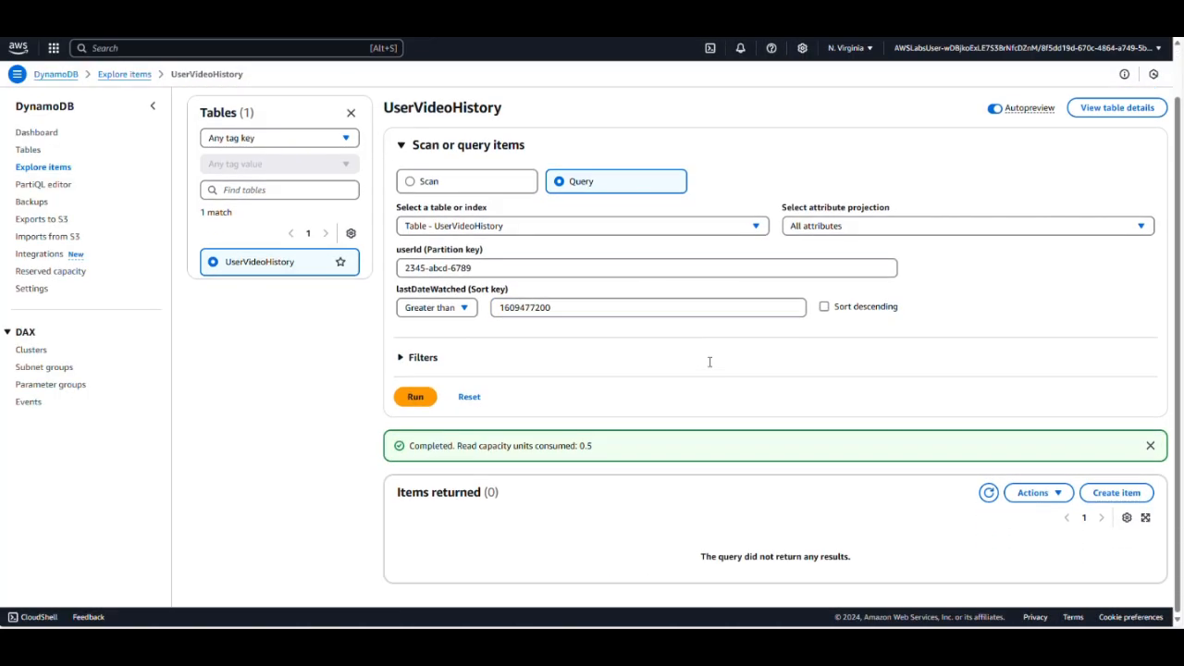
scroll(710, 368, "up", 1)
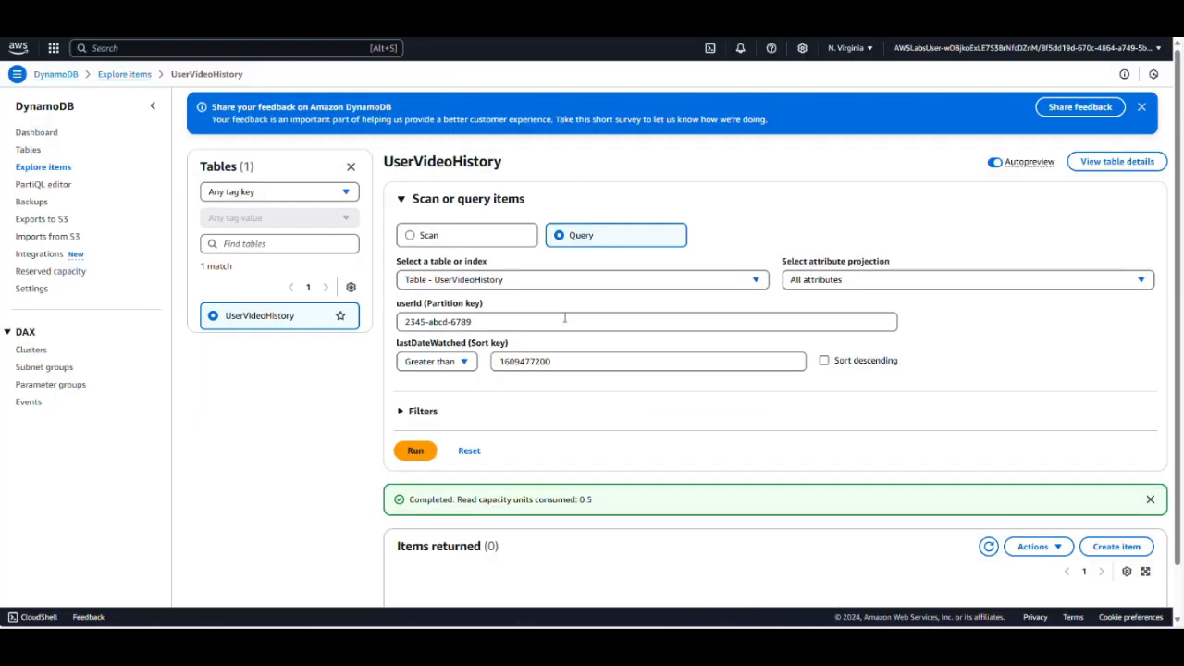
scroll(562, 319, "down", 1)
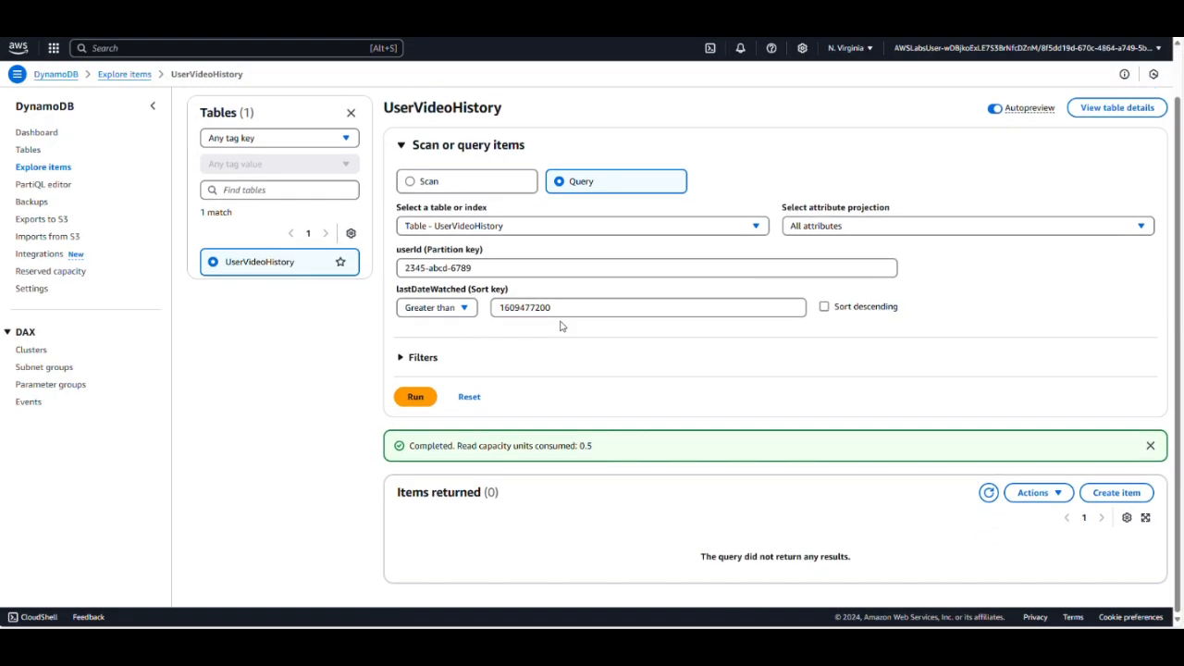
scroll(560, 326, "up", 1)
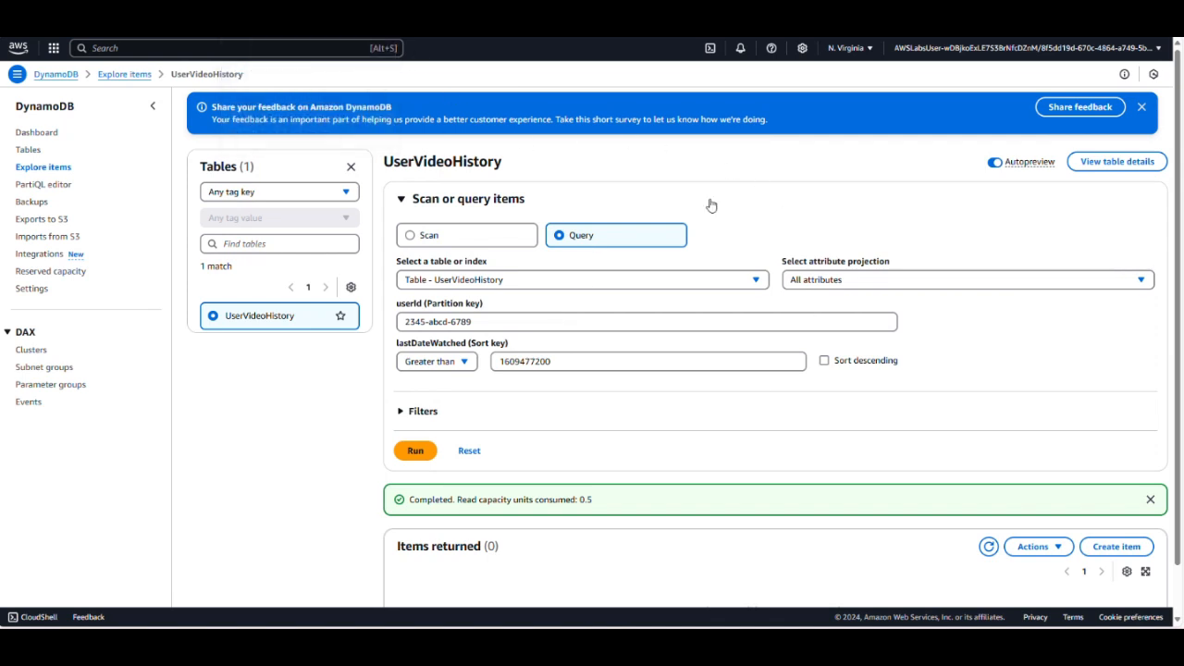
scroll(528, 546, "down", 1)
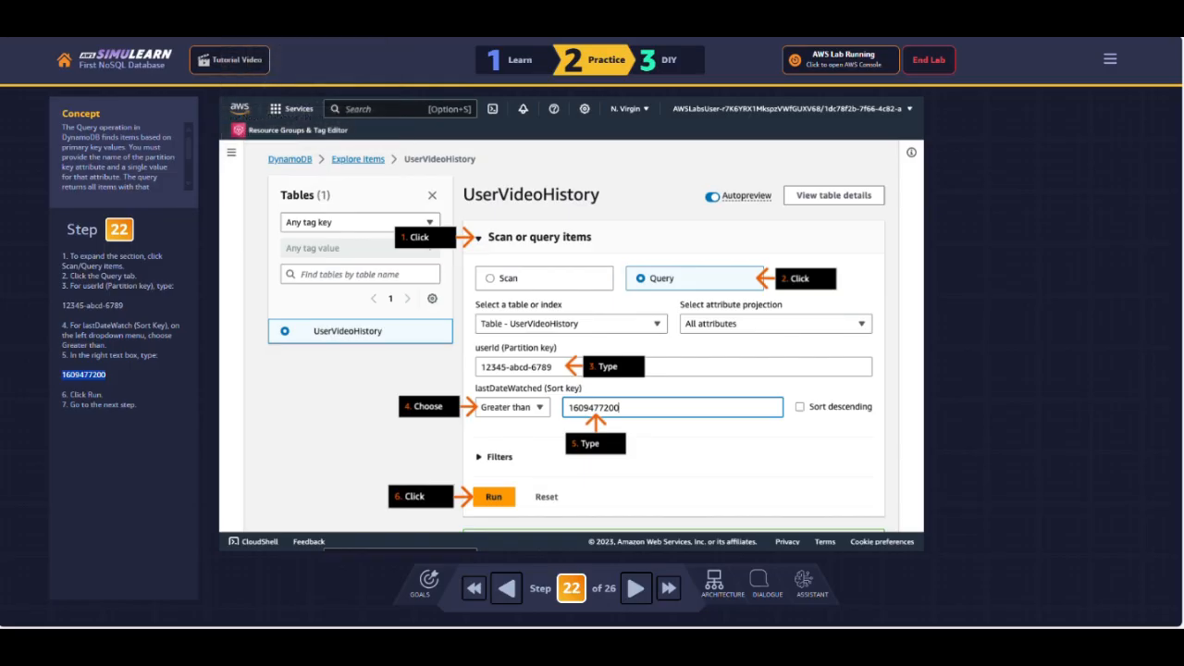
Advance the lab guide through the remaining query and scan instructions to step 26, the end of the Practice section
left_click(635, 598)
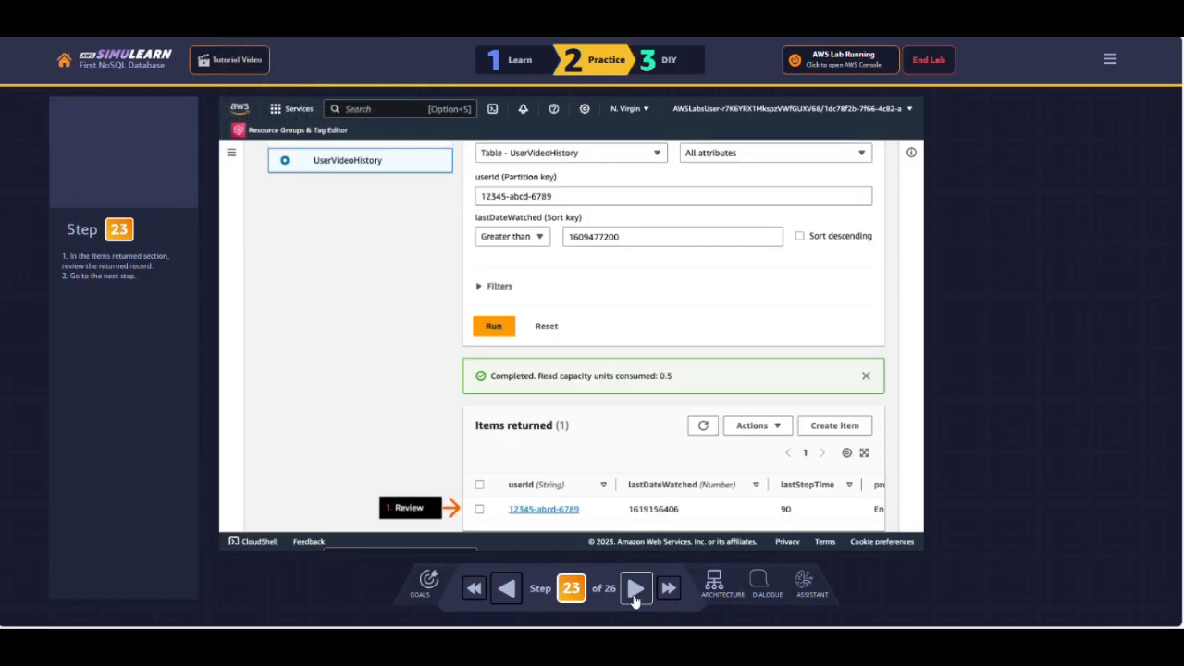
left_click(634, 598)
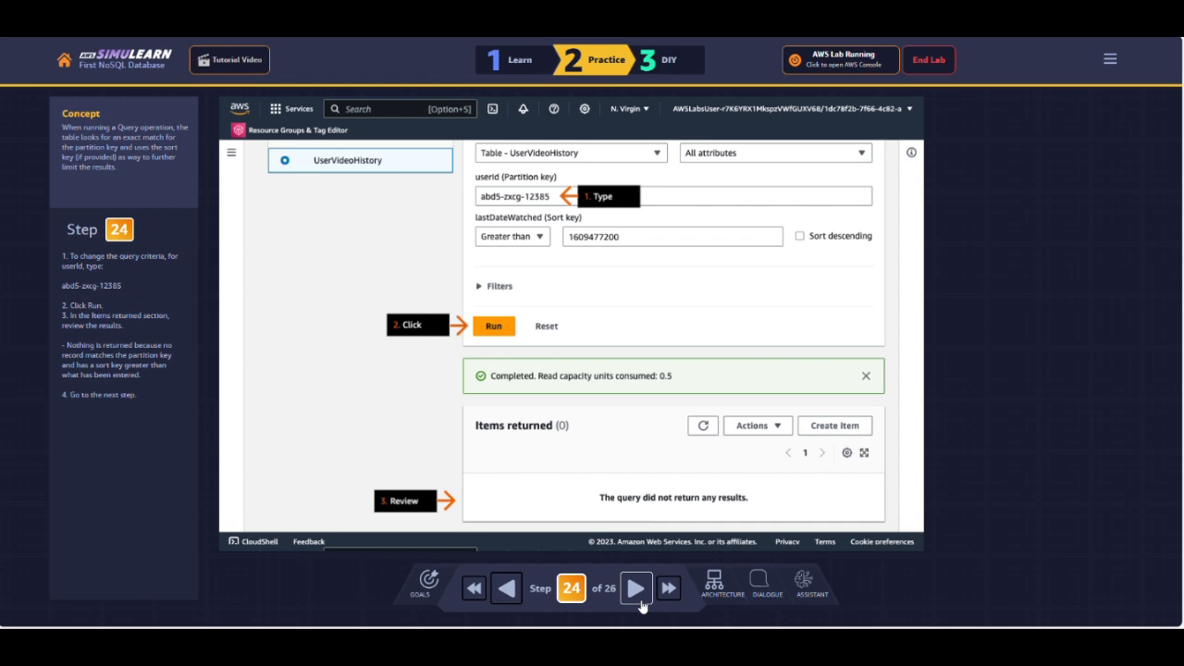
left_click(636, 592)
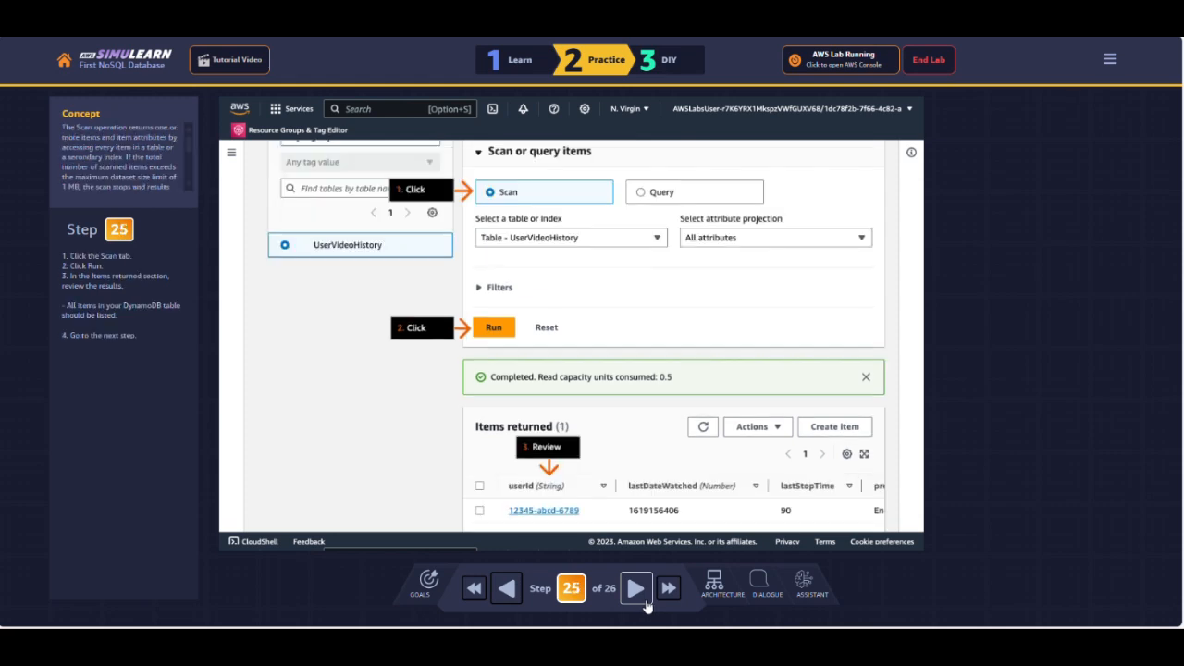
left_click(647, 598)
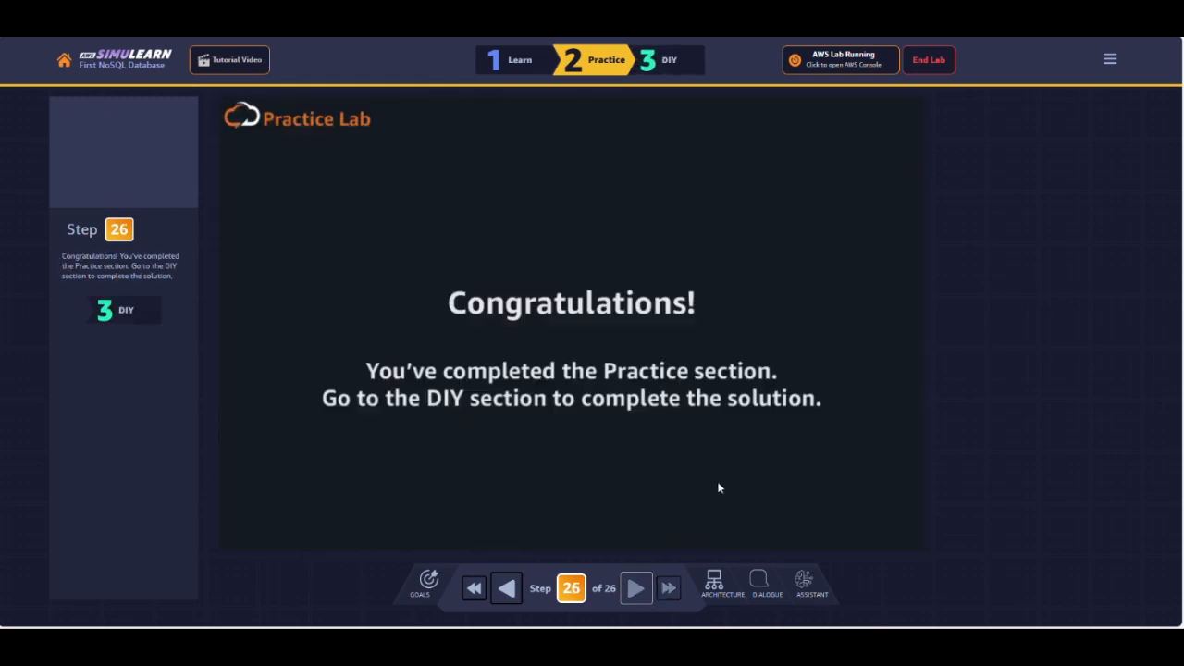